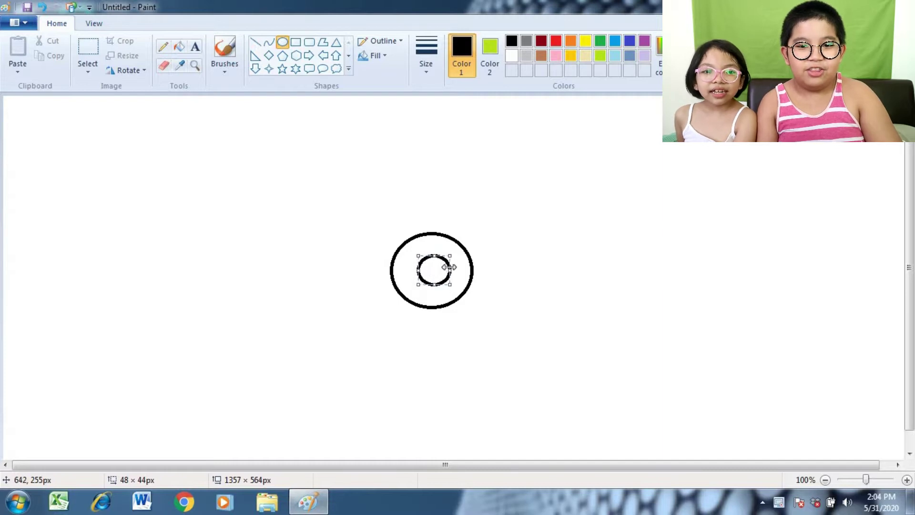
Resize the inner circle to about 58 × 52 px and centre it inside the larger circle
drag(456, 269, 436, 271)
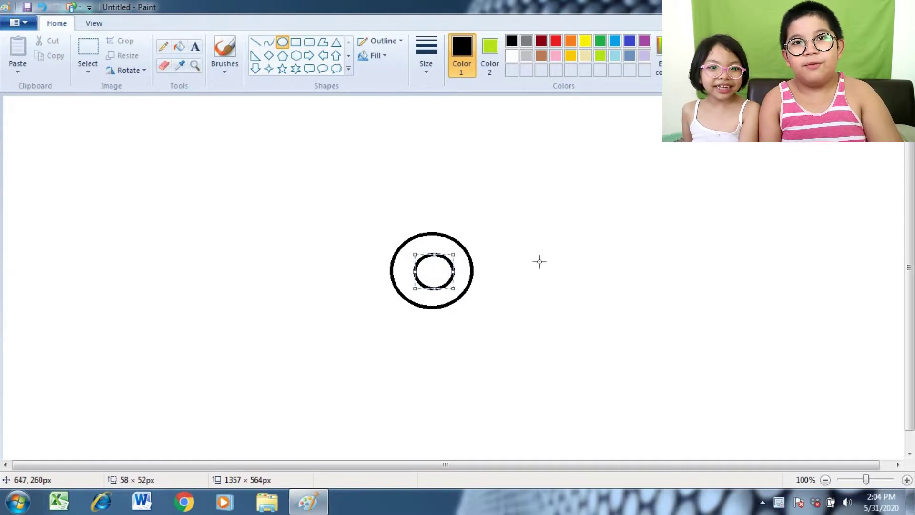
click(554, 269)
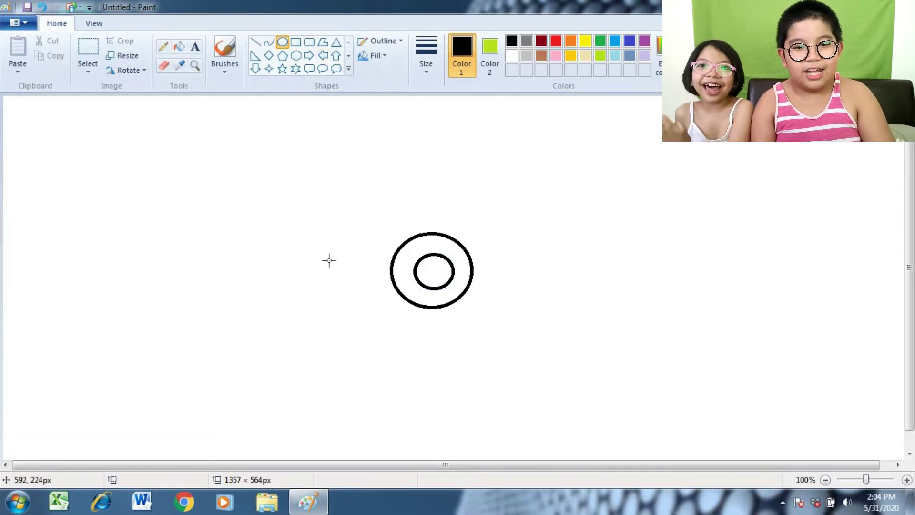
mouse_move(402, 243)
mouse_down()
mouse_move(288, 296)
mouse_move(253, 295)
mouse_move(286, 262)
mouse_move(315, 261)
mouse_up()
mouse_move(361, 226)
mouse_down()
mouse_move(360, 203)
mouse_move(359, 216)
mouse_up()
drag(297, 261, 220, 255)
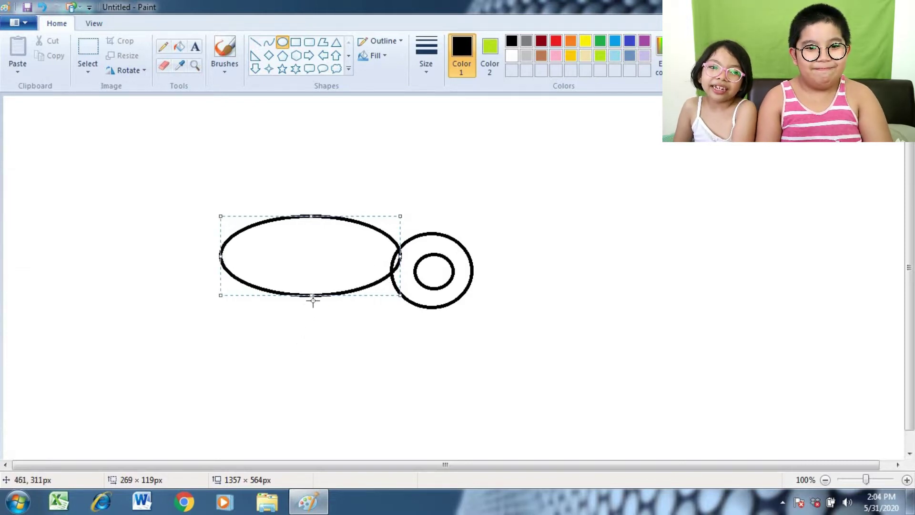
drag(311, 303, 314, 306)
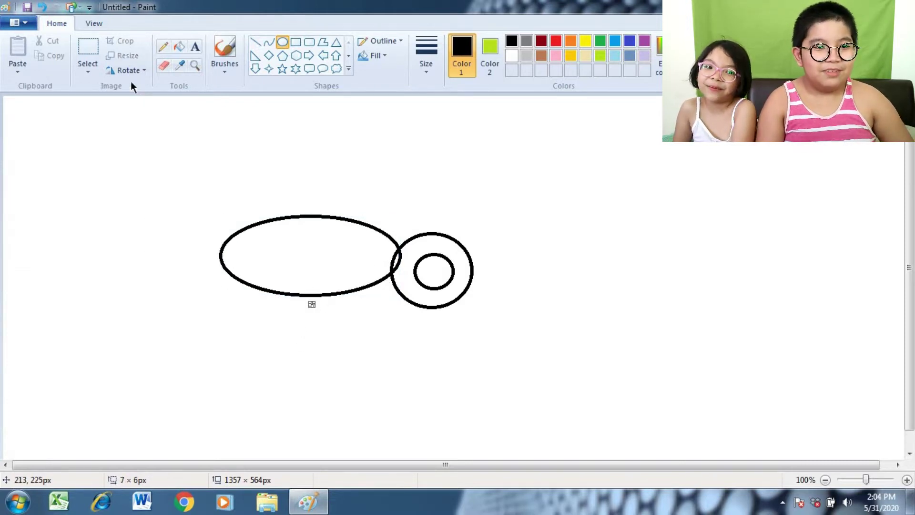
click(43, 6)
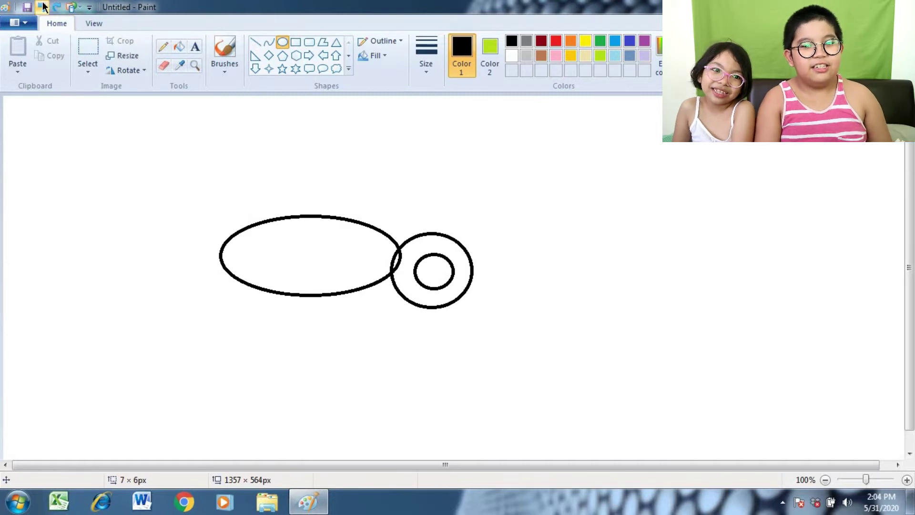
click(43, 7)
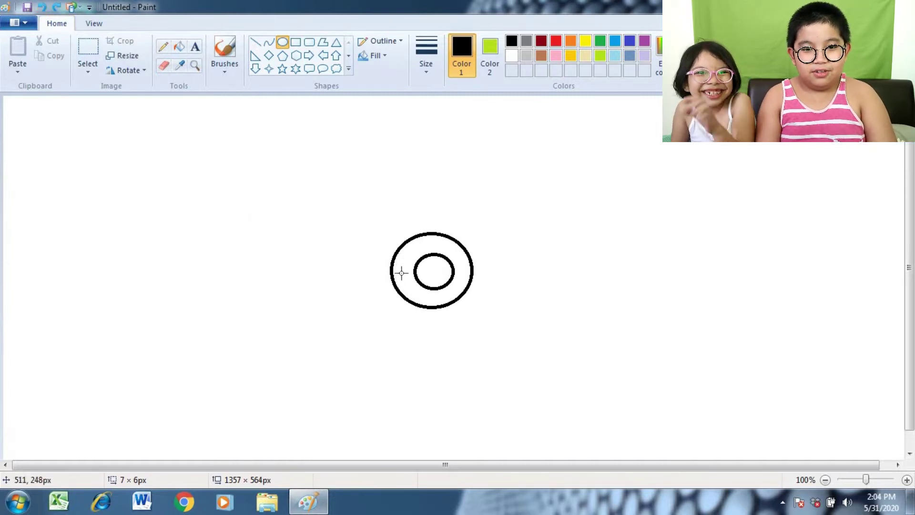
Draw a black-outlined oval of about 184 × 156 px overlapping the left edge of the outer circle, vertically centred on it
drag(402, 273, 244, 207)
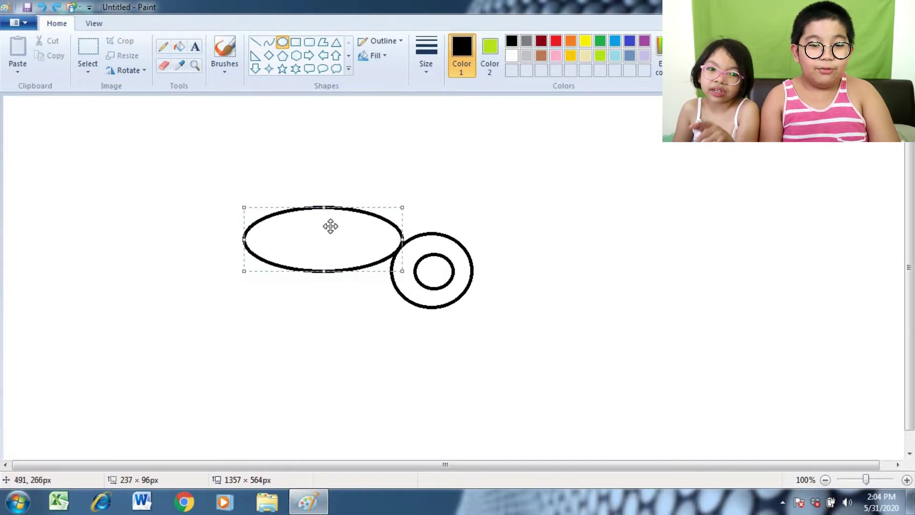
drag(333, 251, 330, 284)
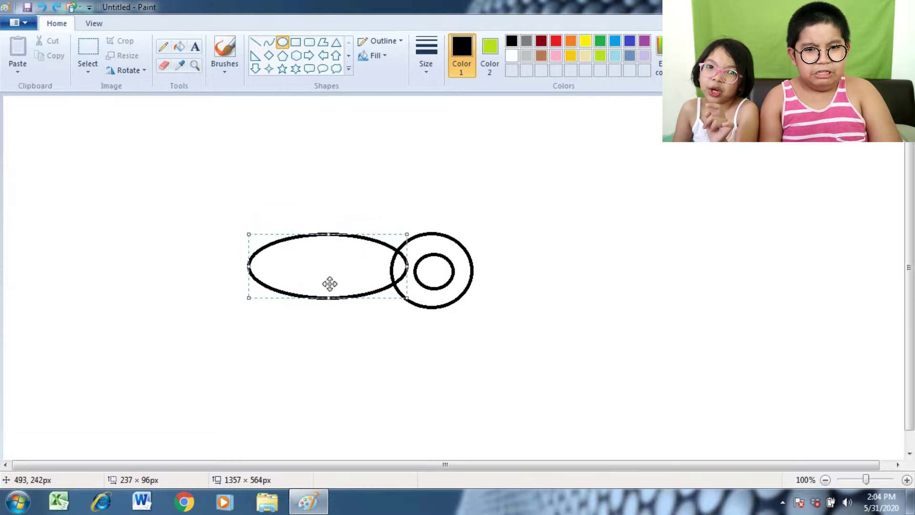
drag(338, 317, 301, 338)
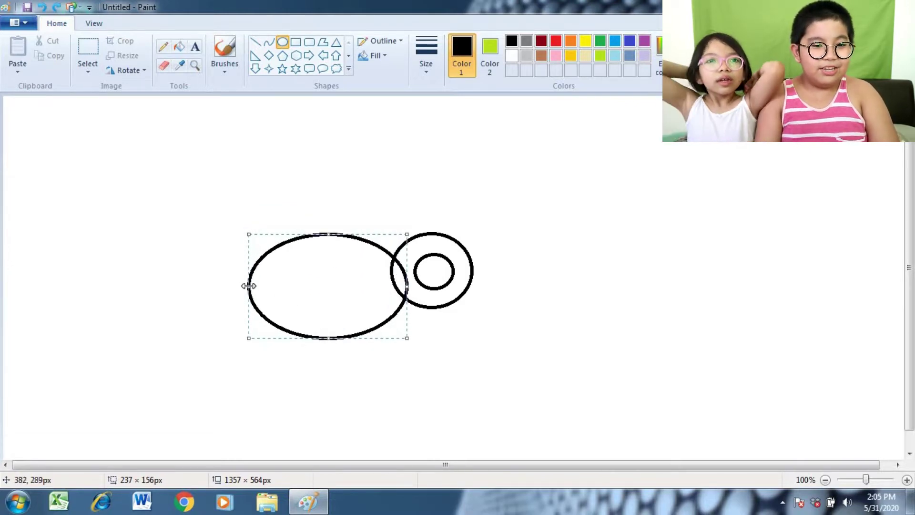
drag(269, 285, 341, 275)
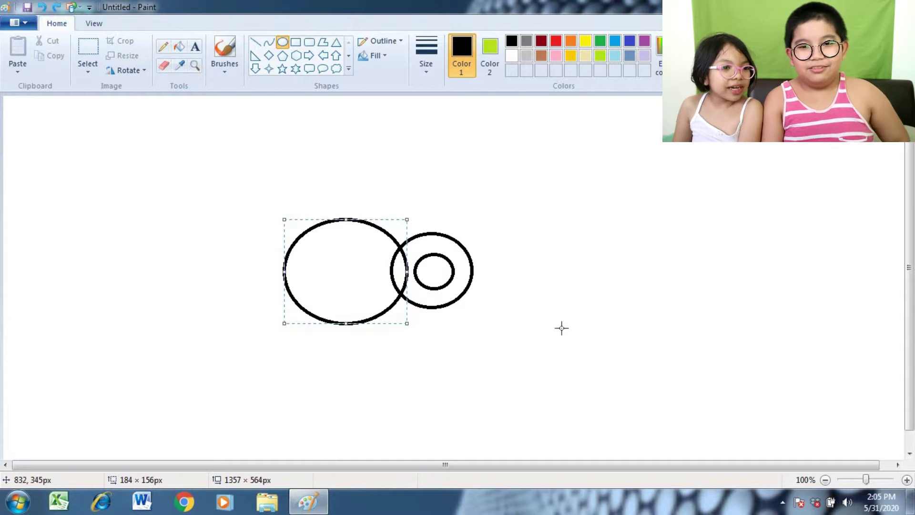
click(562, 328)
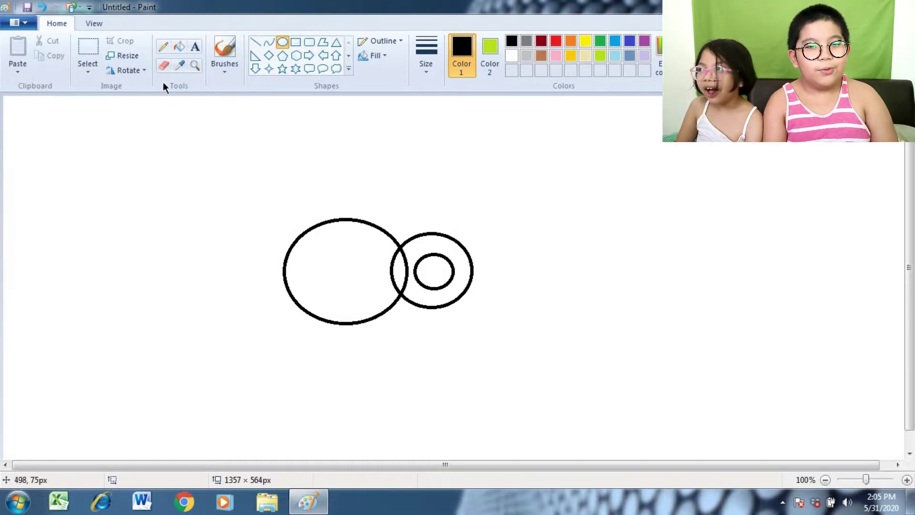
Erase the overlapping outlines between the large oval and the outer circle, using white as the eraser's background colour
click(162, 65)
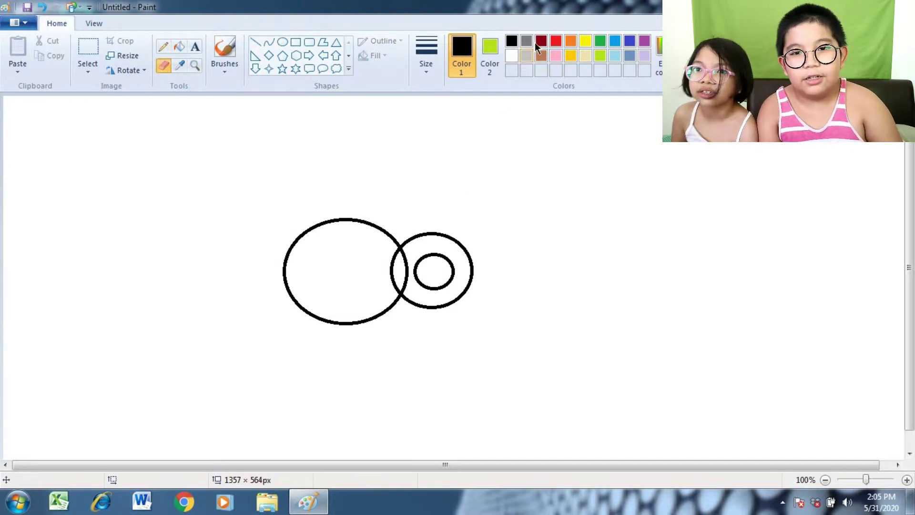
click(511, 56)
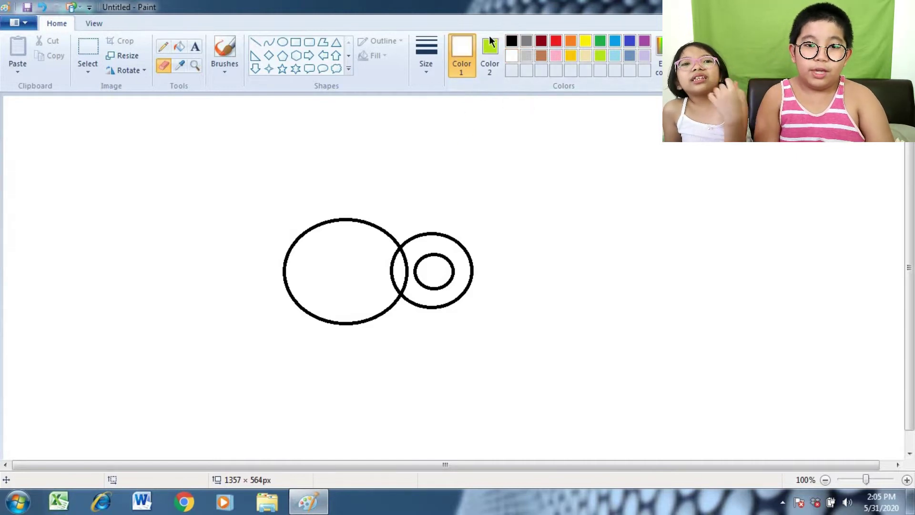
click(491, 44)
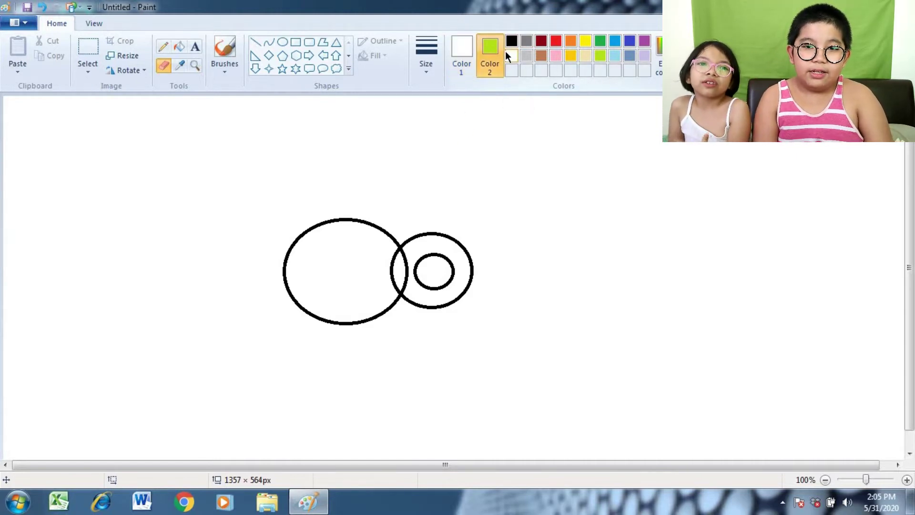
click(507, 53)
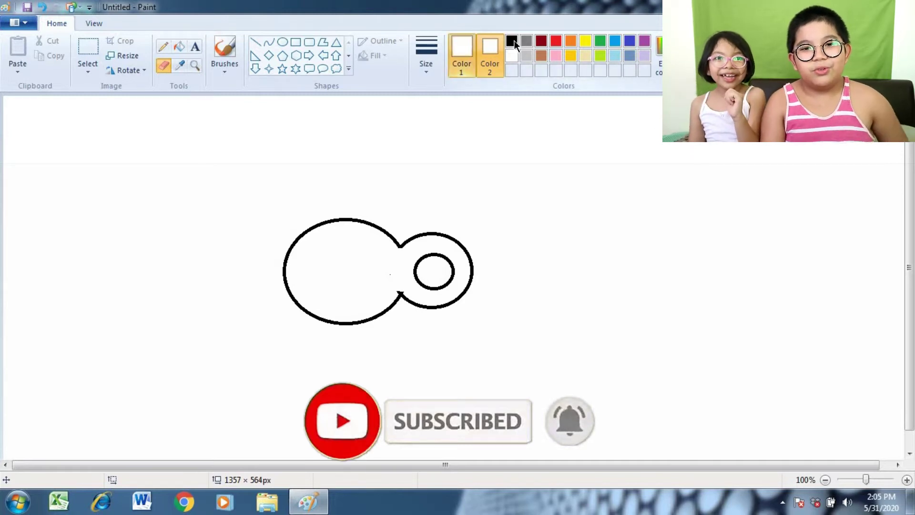
Fill the small inner circle with black
click(465, 53)
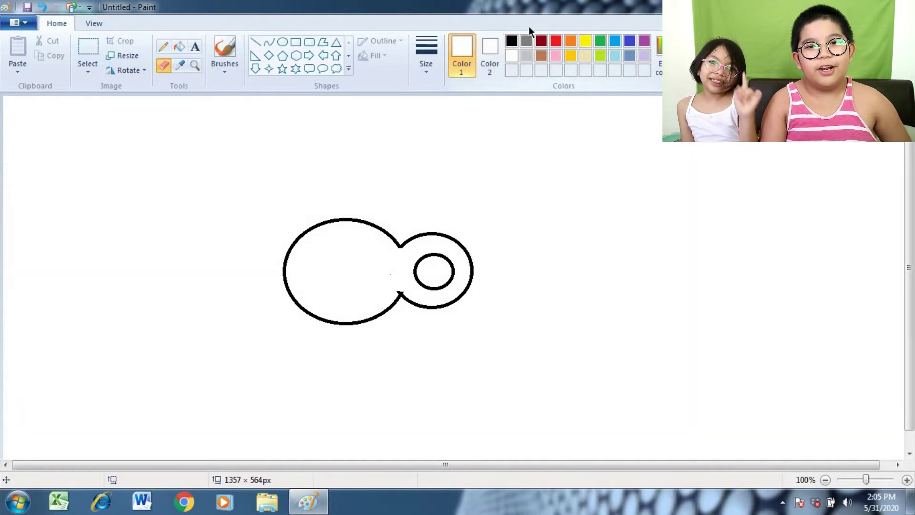
click(512, 42)
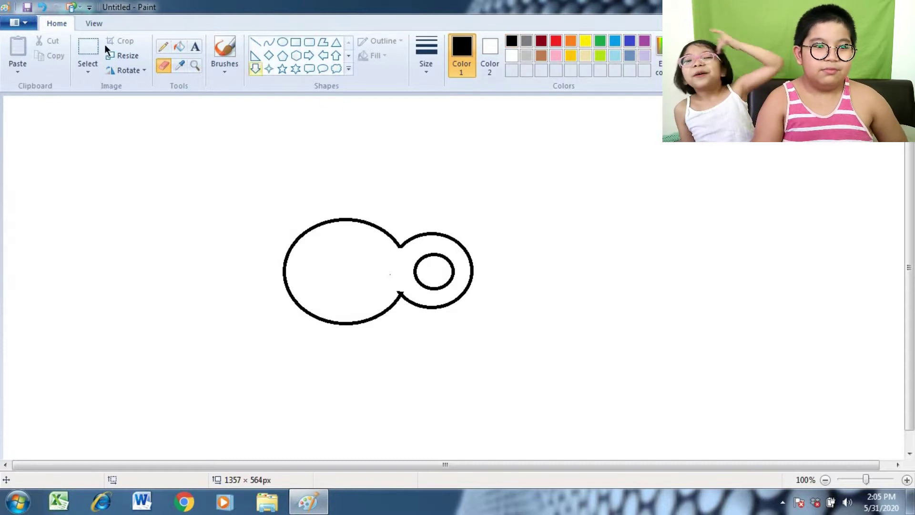
click(179, 46)
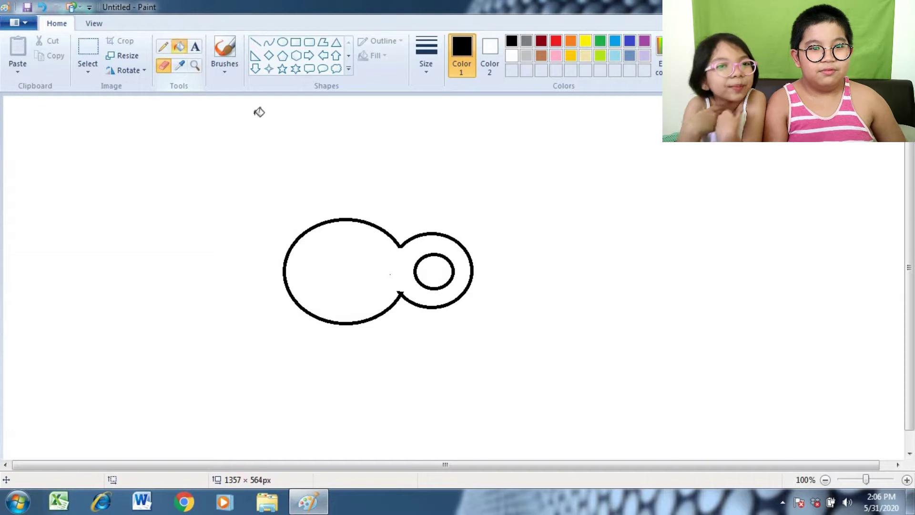
click(441, 272)
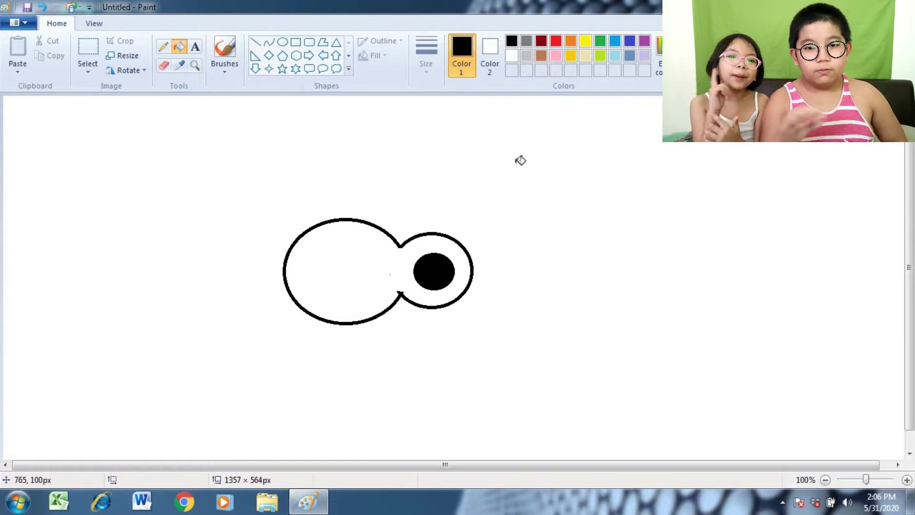
Fill the joined oval and outer circle with green and recolour the fill to lime
click(600, 39)
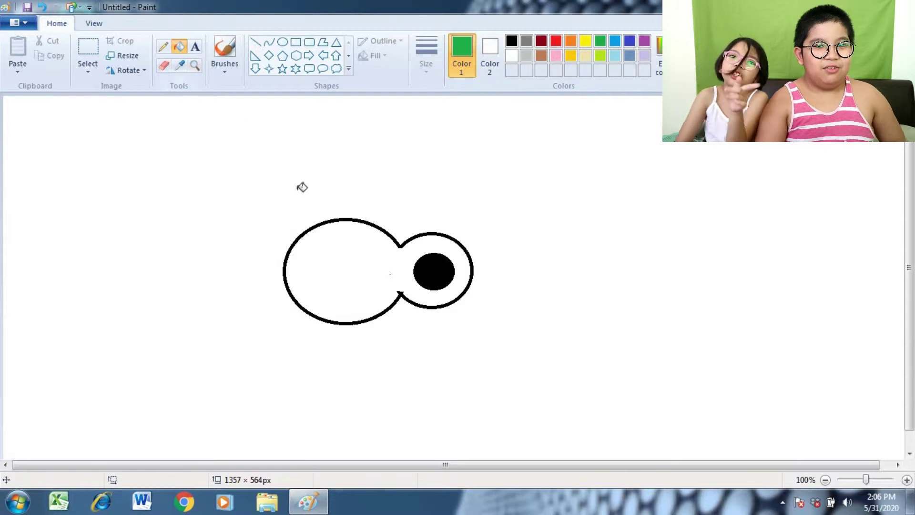
click(360, 273)
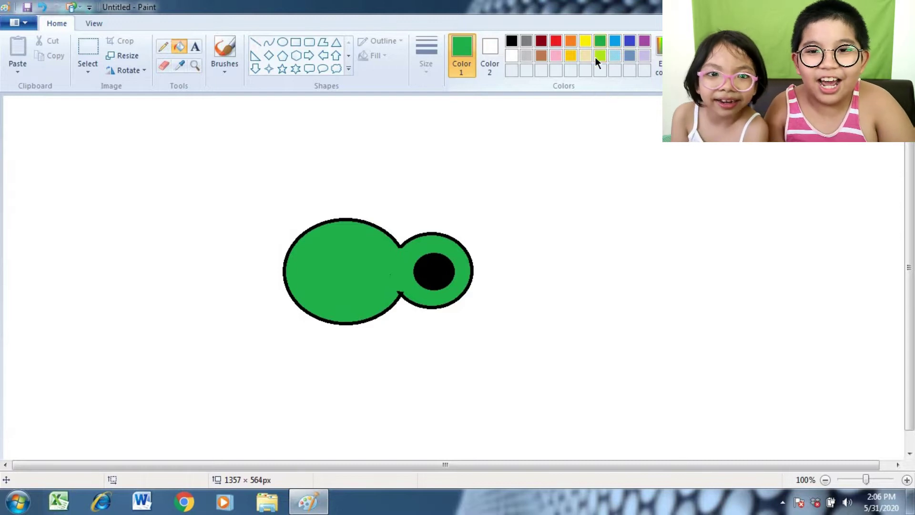
click(597, 57)
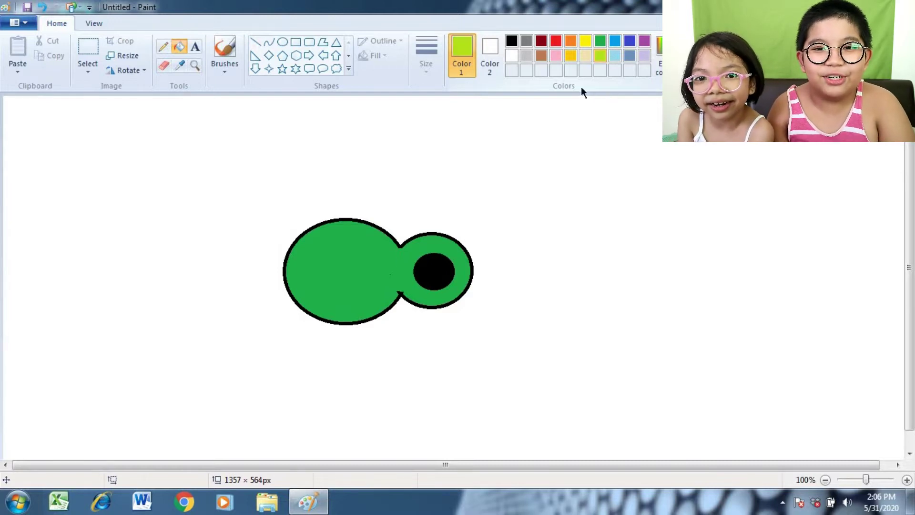
click(356, 261)
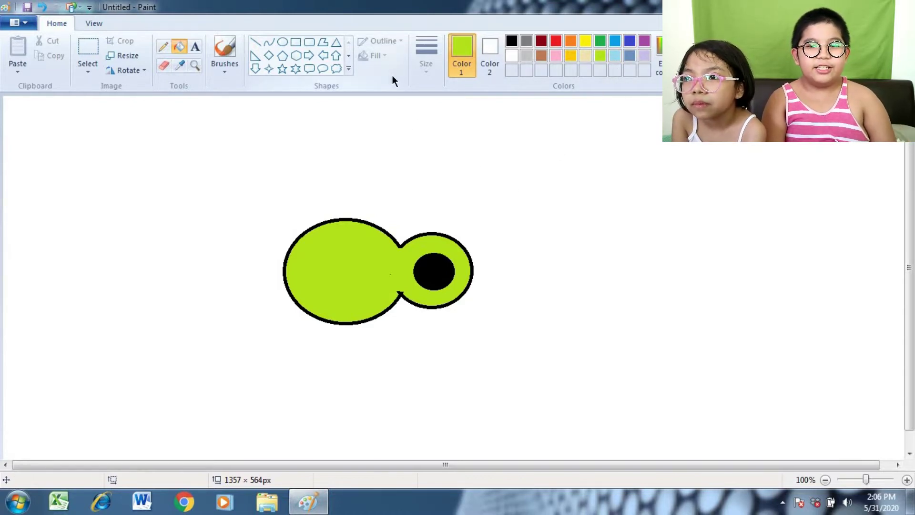
Draw a black vertical line about 62 px long downward from the bottom edge of the large lime oval
click(254, 42)
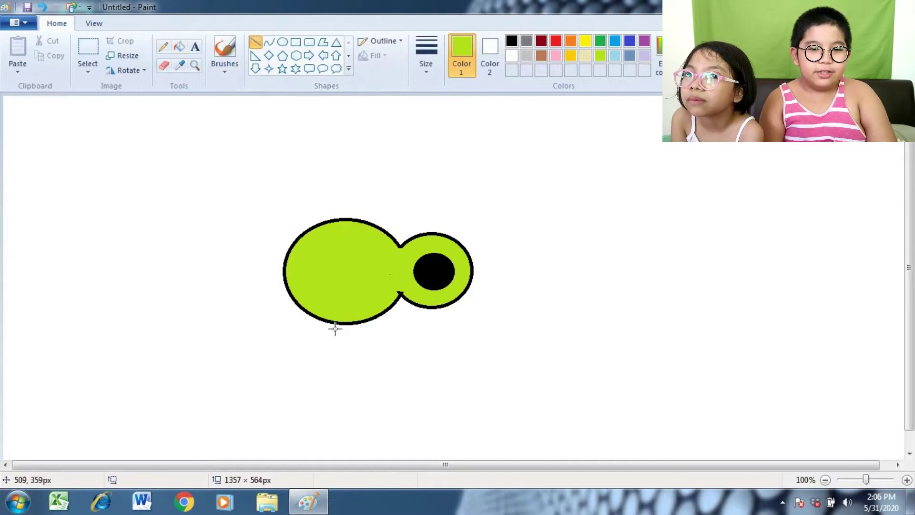
mouse_move(336, 328)
mouse_down()
mouse_move(329, 362)
mouse_move(337, 366)
mouse_up()
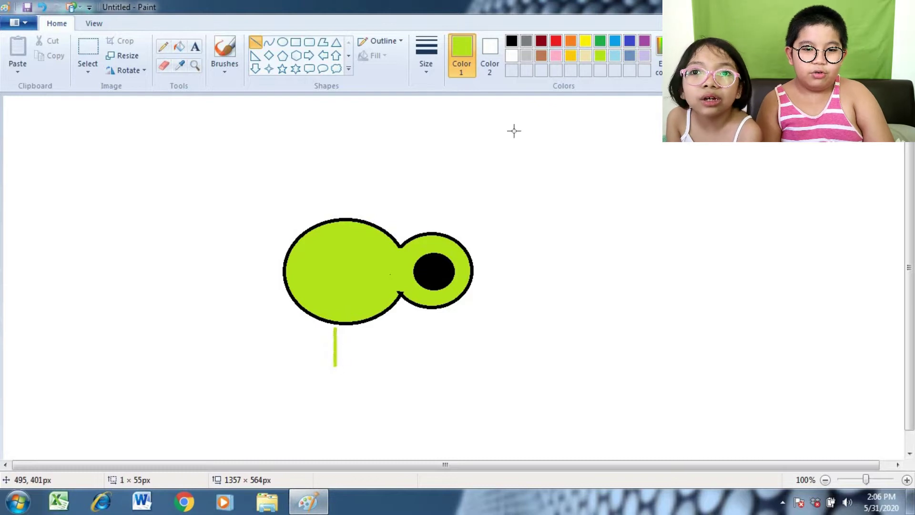
click(526, 41)
click(511, 41)
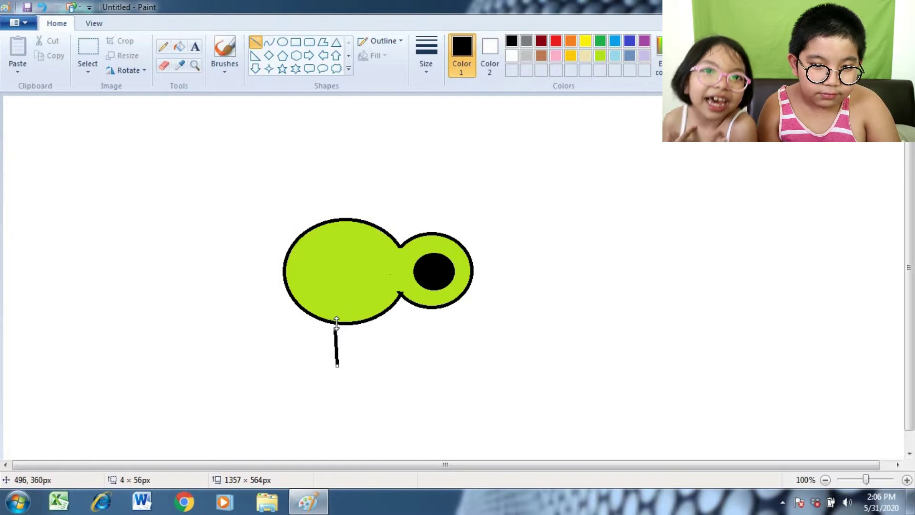
drag(337, 326, 337, 324)
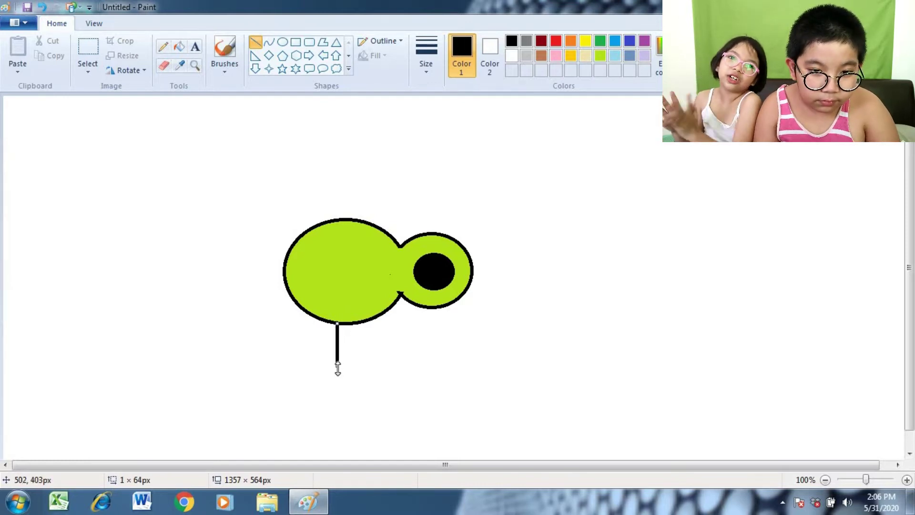
drag(338, 364, 337, 362)
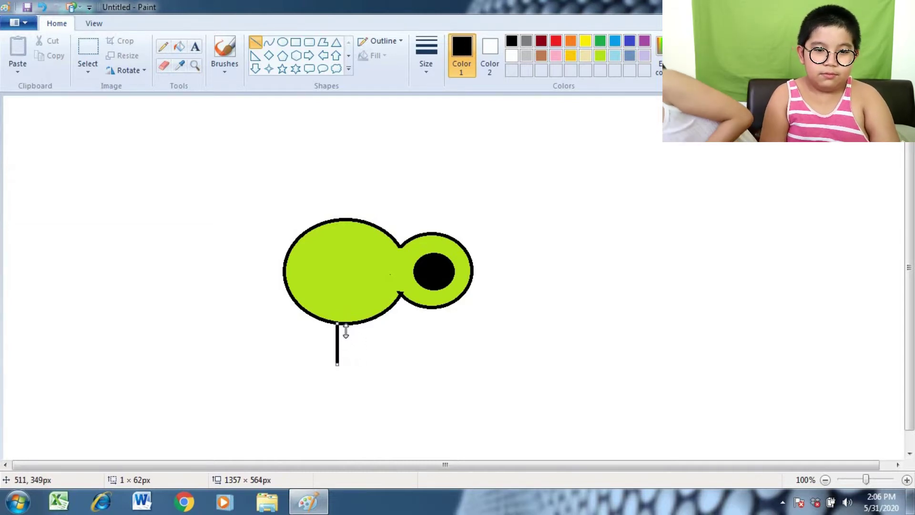
click(364, 361)
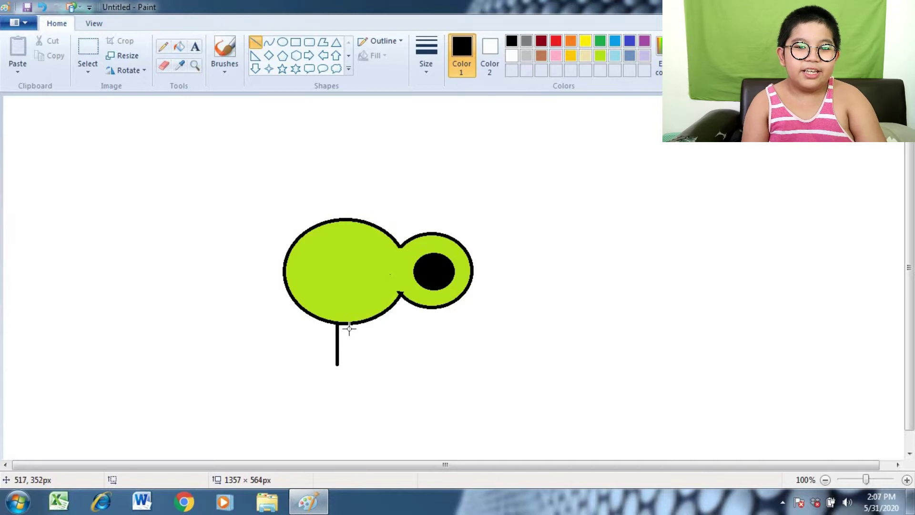
Draw a parallel black line about 66 px long to the right of the first and join their lower ends with a short line
drag(348, 343, 348, 367)
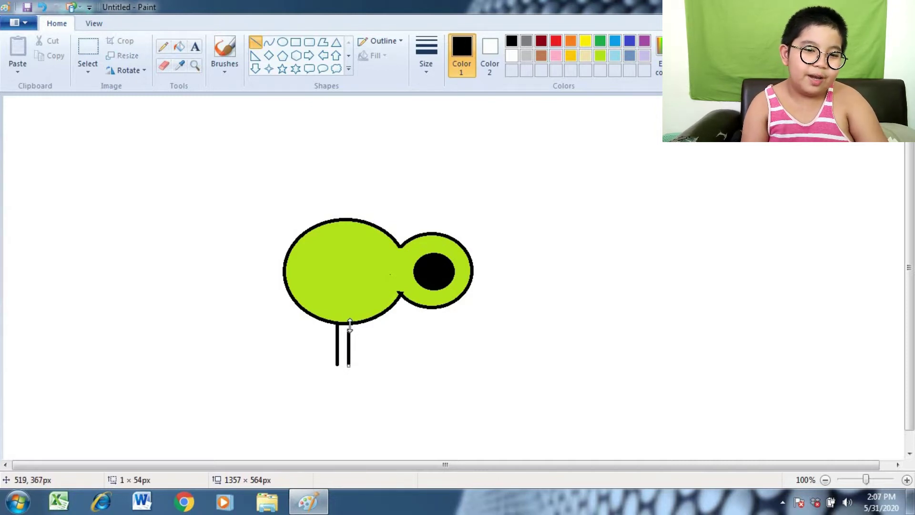
drag(350, 324, 348, 322)
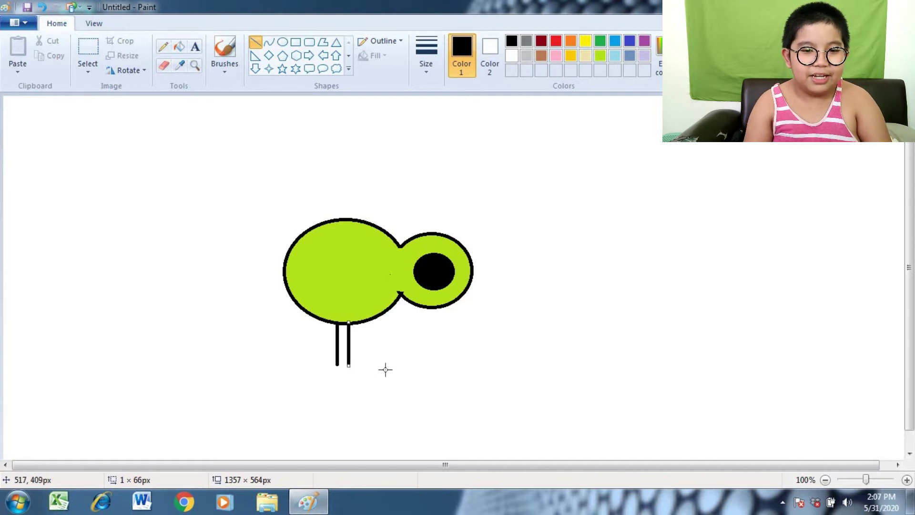
click(344, 372)
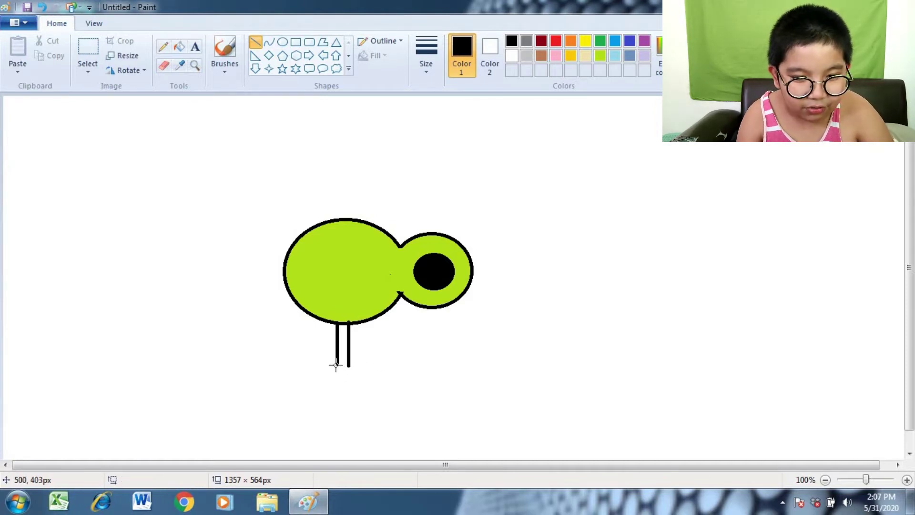
drag(336, 365, 349, 366)
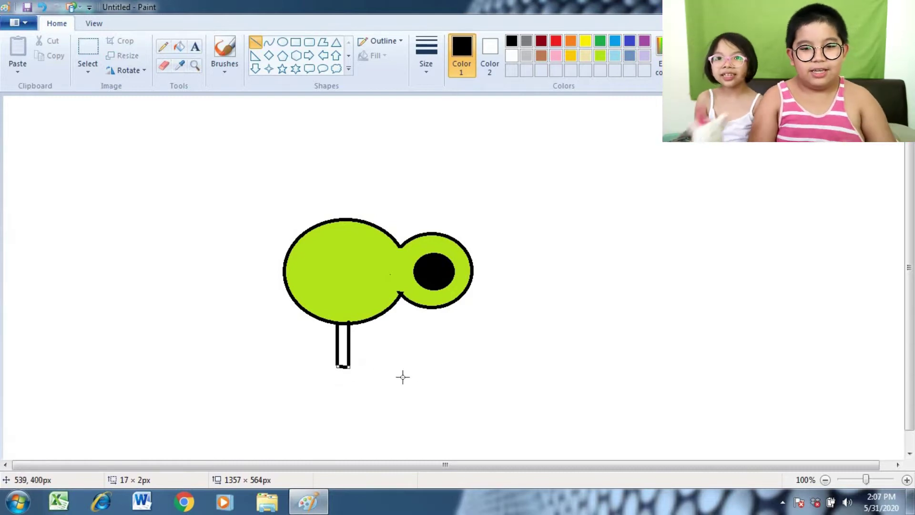
click(302, 229)
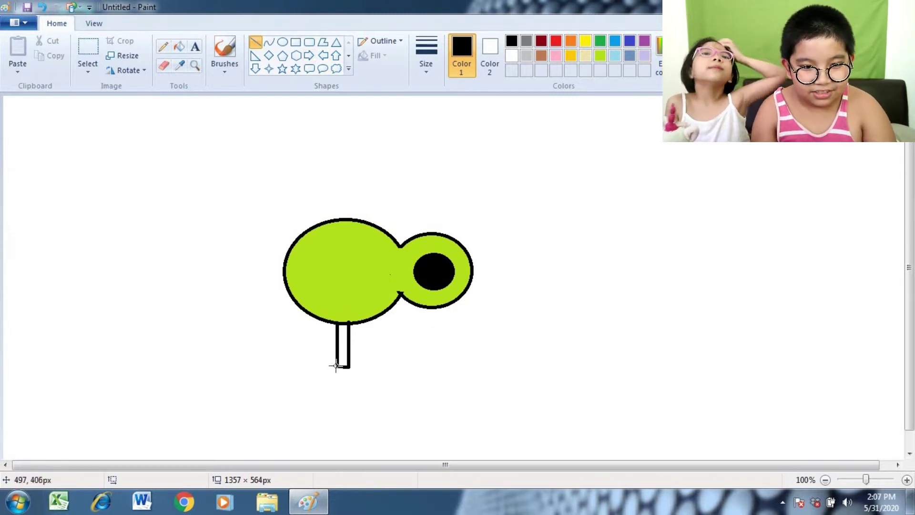
Outline the left half of a base leaf from the stem's lower end using black lines, including a tip edge about 17 × 34 px and underside about 69 × 31 px
drag(307, 379, 310, 384)
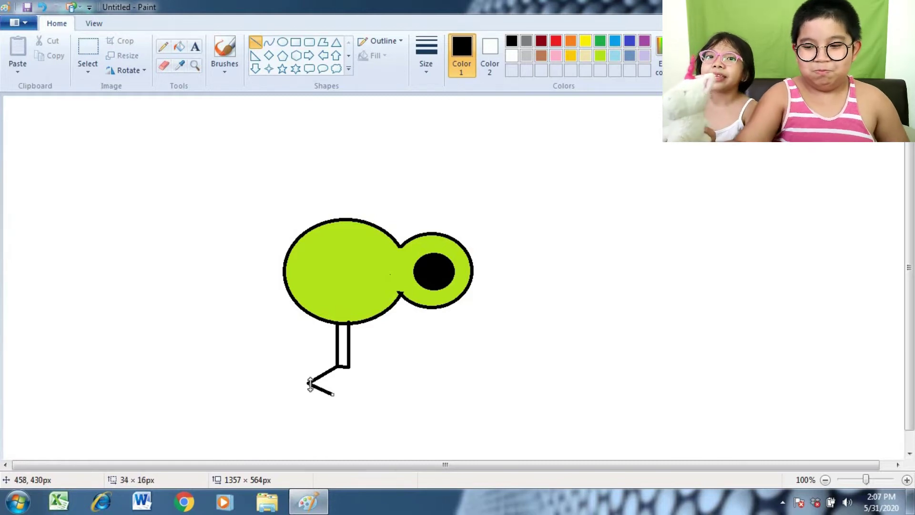
key(ctrl+z)
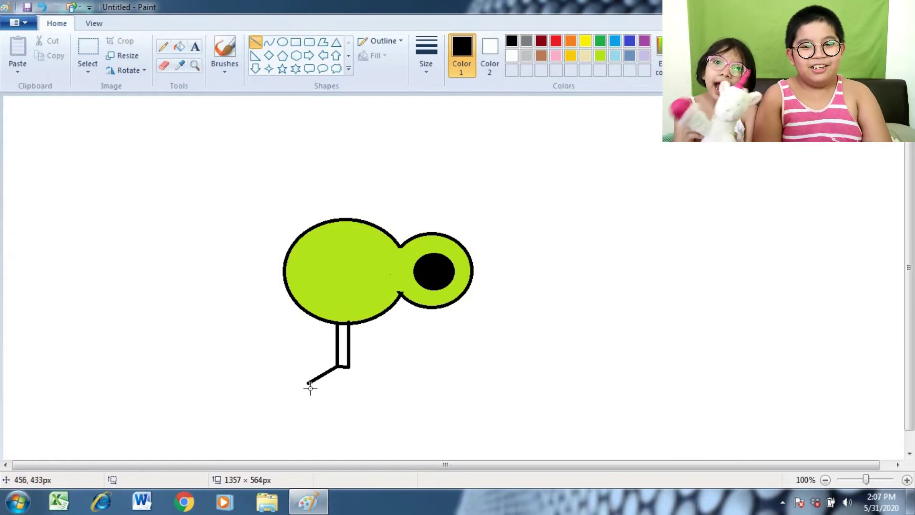
mouse_move(299, 397)
mouse_down()
mouse_move(297, 406)
mouse_move(307, 382)
mouse_up()
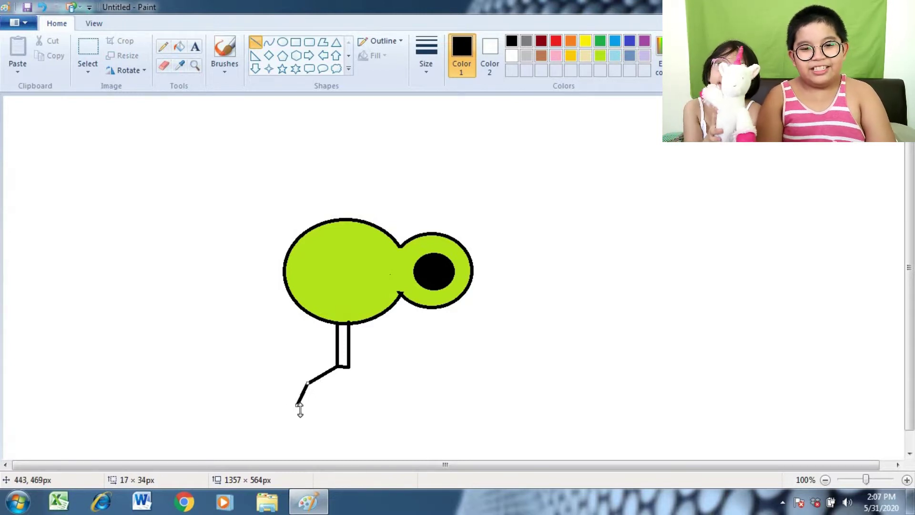
click(325, 407)
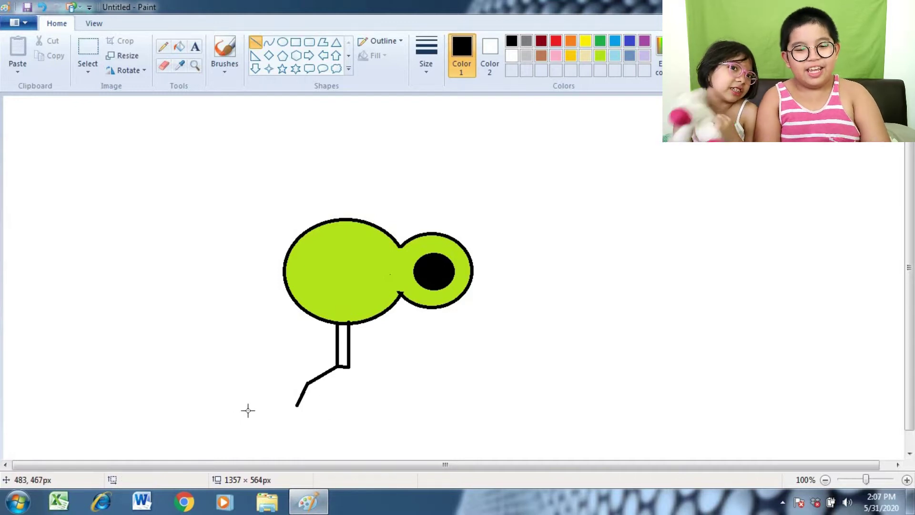
drag(298, 407, 349, 382)
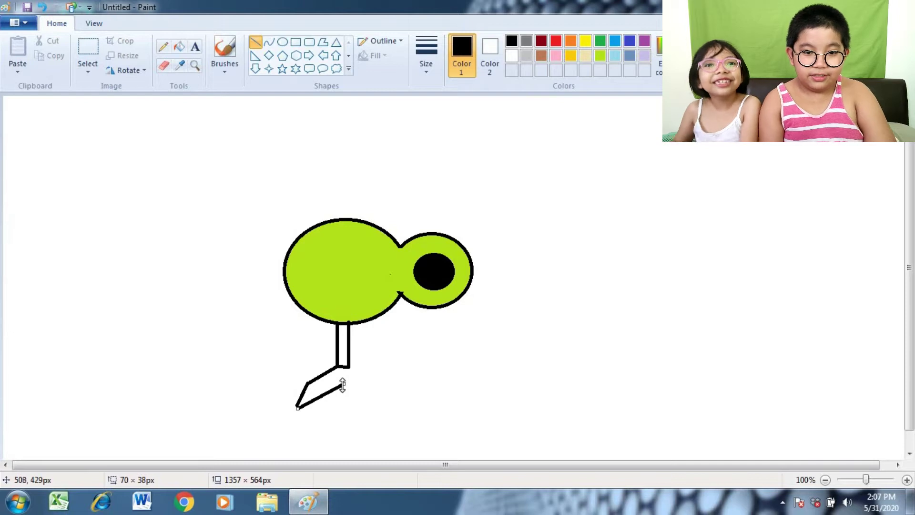
drag(299, 403, 297, 405)
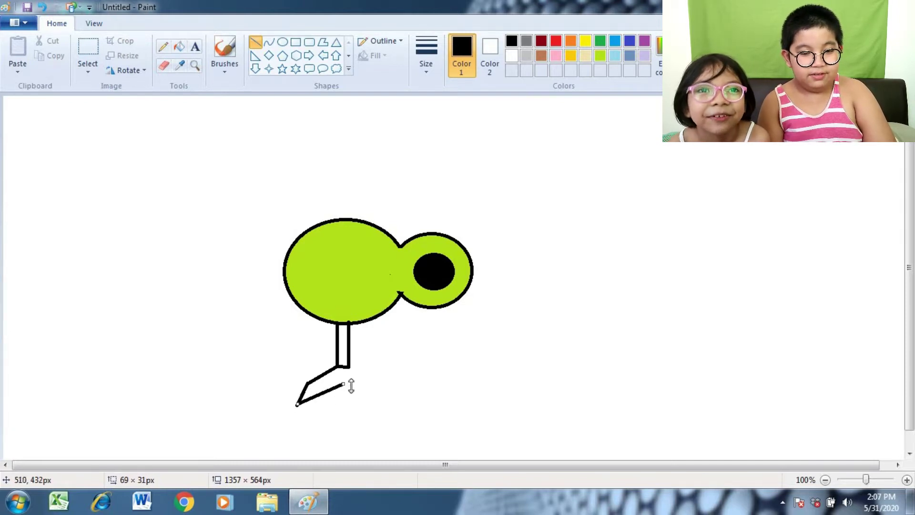
click(375, 384)
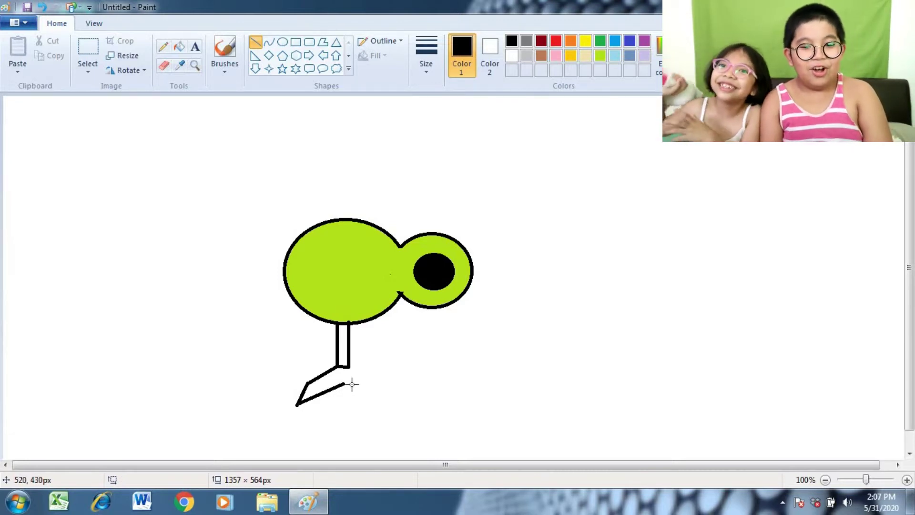
Outline the leaf's right half with a lower line about 54 × 25 px and a closing line about 49 × 49 px to the stem
mouse_move(350, 385)
mouse_down()
mouse_move(379, 402)
mouse_move(343, 389)
mouse_up()
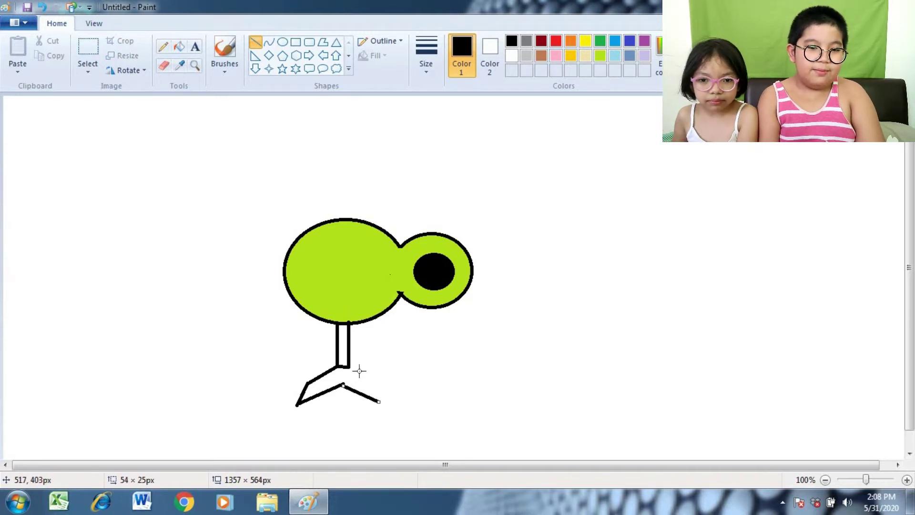
click(371, 375)
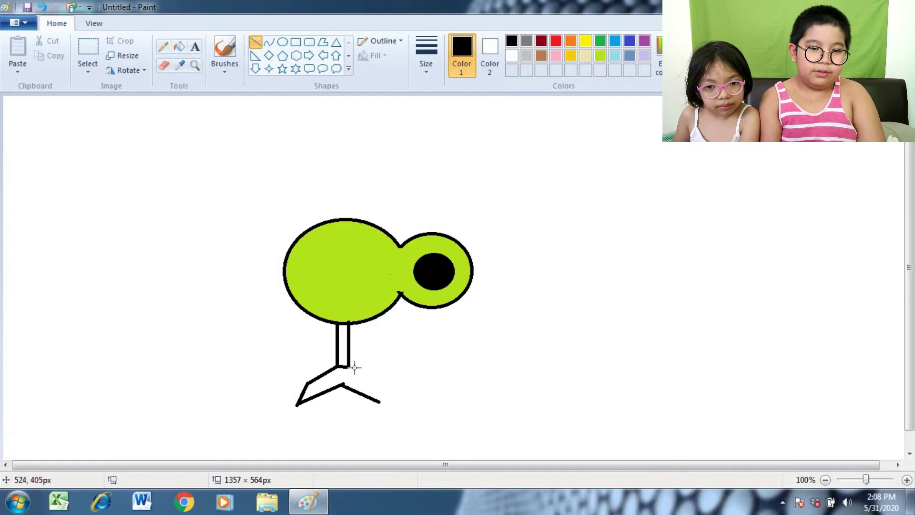
drag(355, 367, 380, 399)
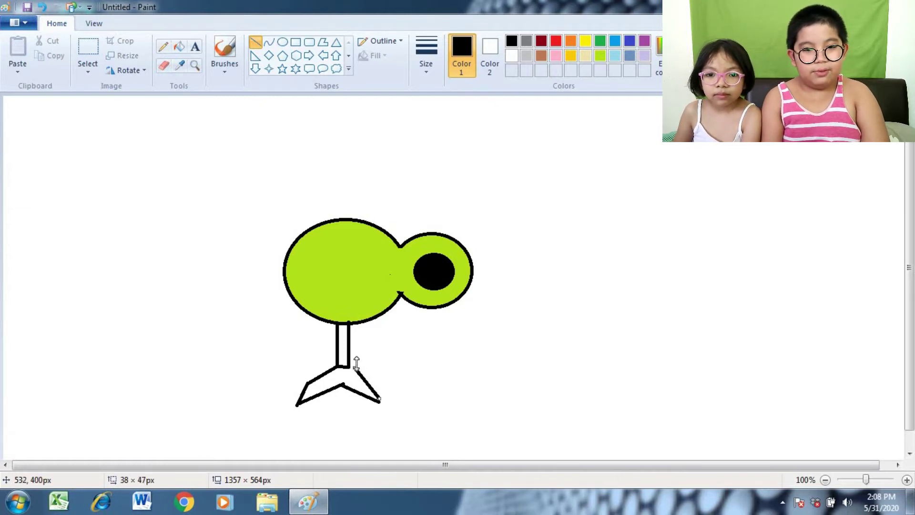
drag(348, 362, 347, 366)
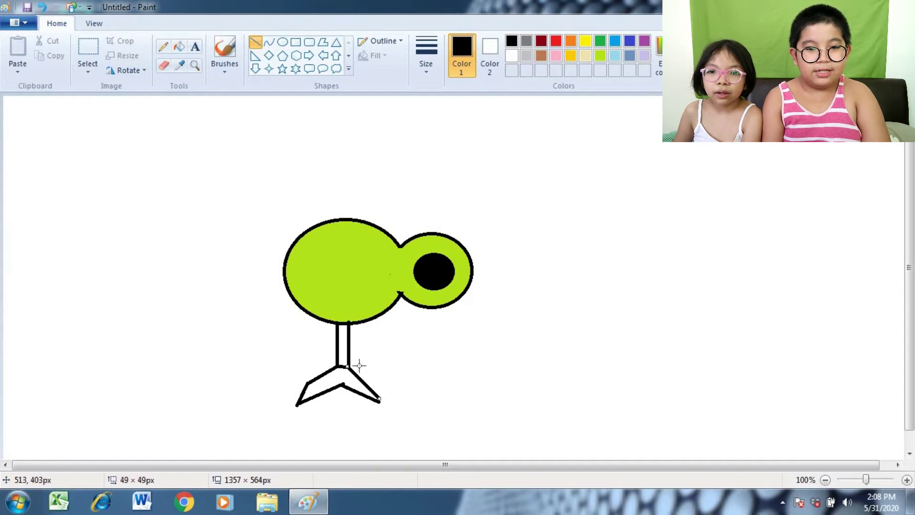
click(401, 377)
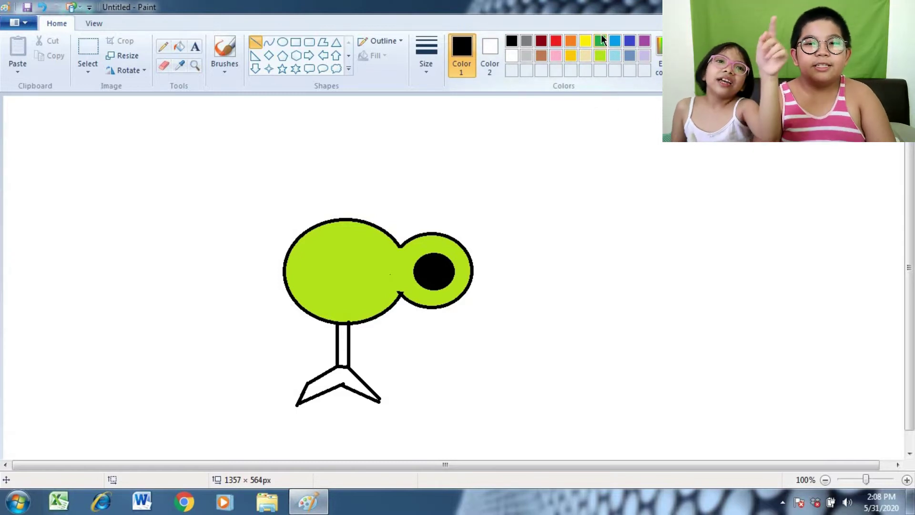
Fill the leaf shape at the stem's base with green and the stem with lime
click(602, 40)
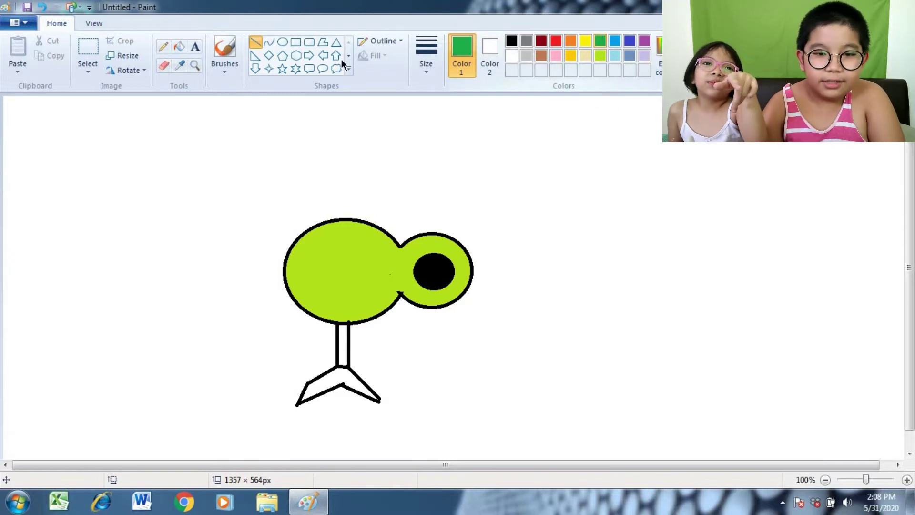
click(179, 45)
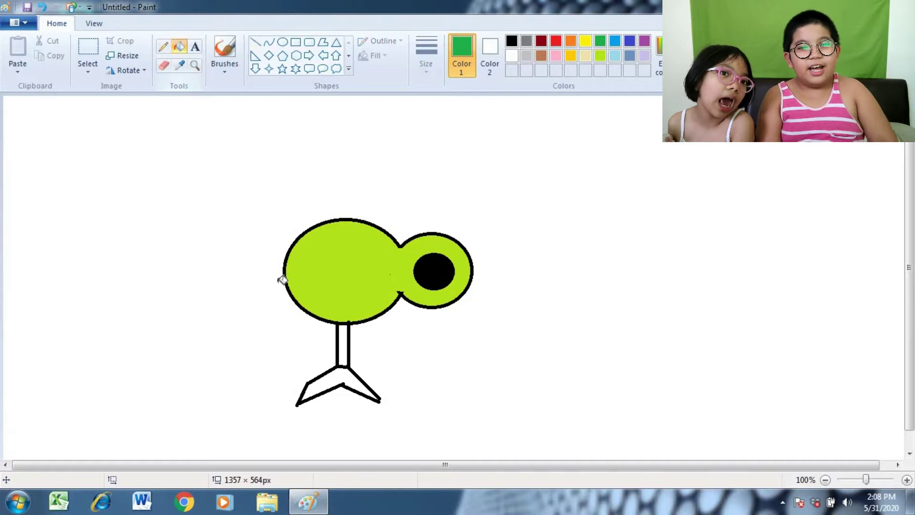
click(333, 380)
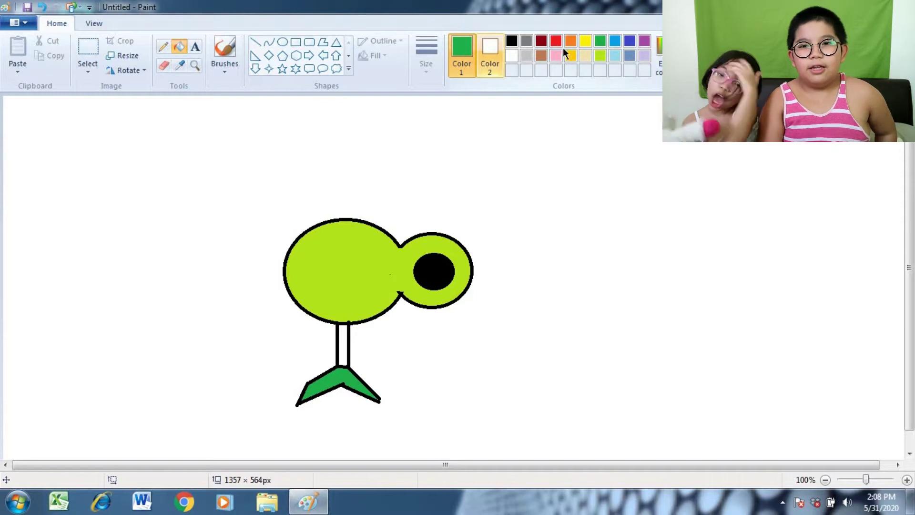
click(599, 55)
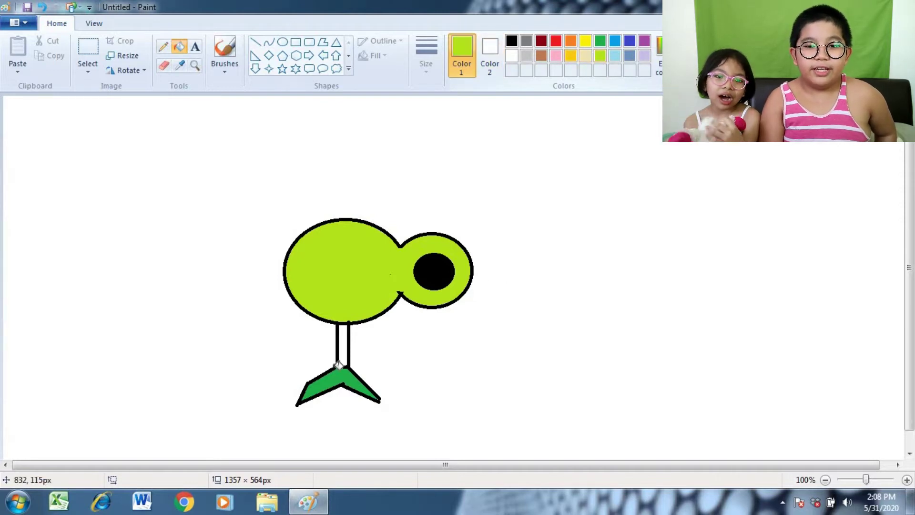
click(343, 347)
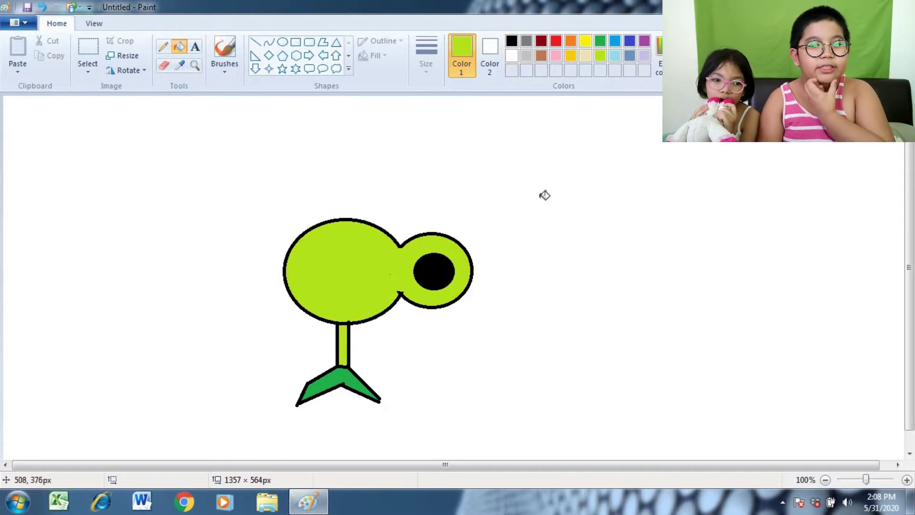
click(600, 43)
click(599, 55)
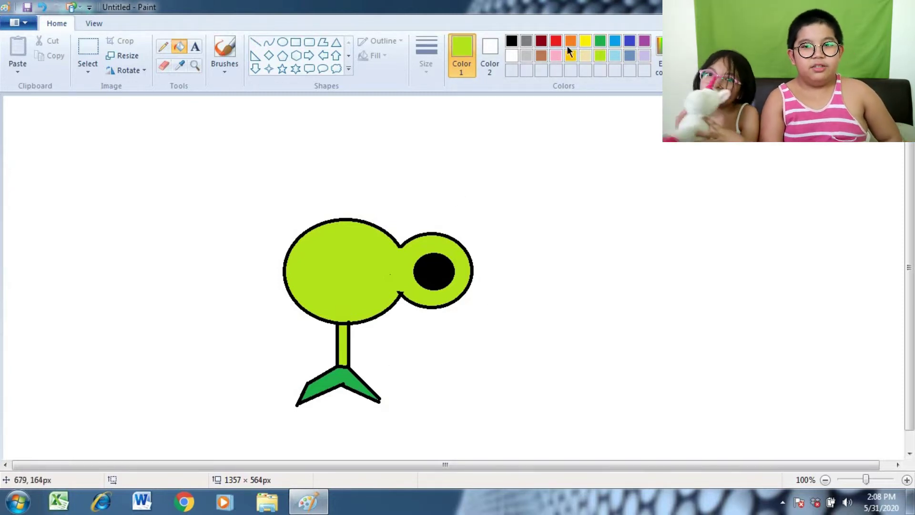
Try to draw a black four-sided leaf outline extending from the upper-left edge of the large lime oval
click(250, 40)
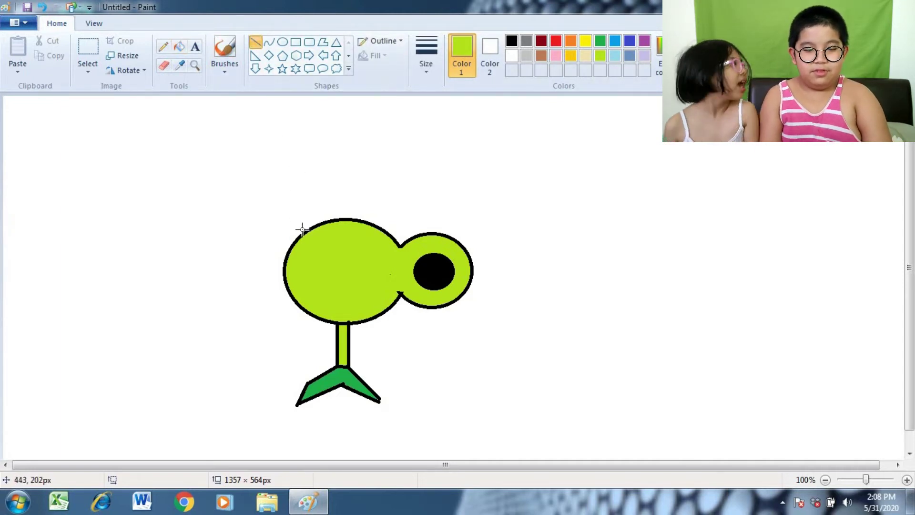
mouse_move(303, 230)
mouse_down()
mouse_move(280, 198)
mouse_move(290, 204)
mouse_up()
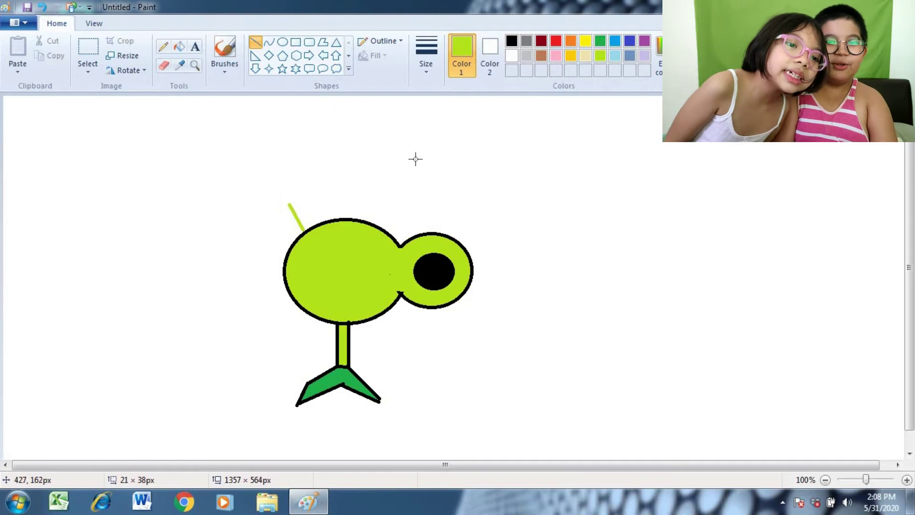
click(512, 41)
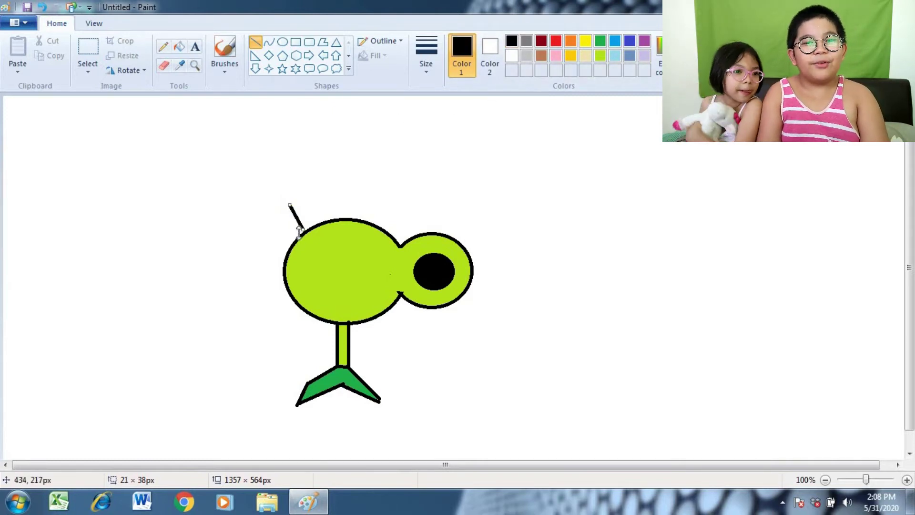
drag(304, 234, 272, 222)
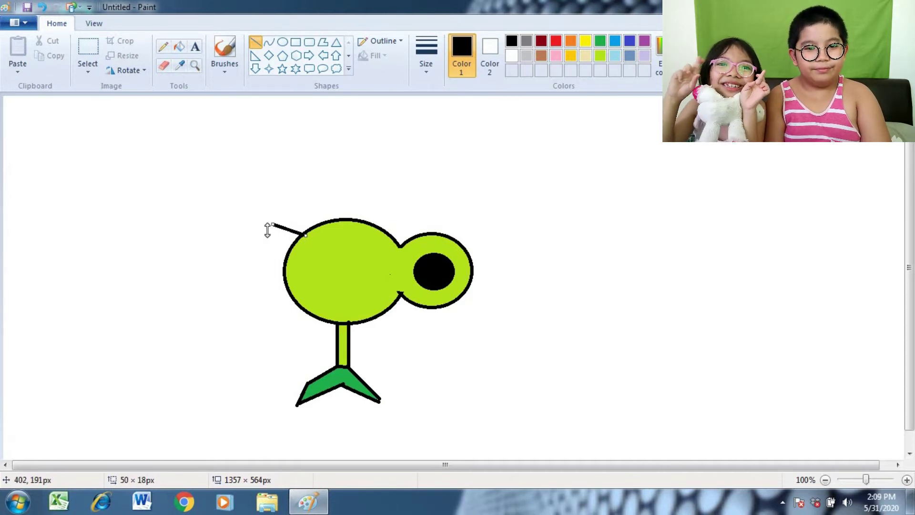
click(255, 233)
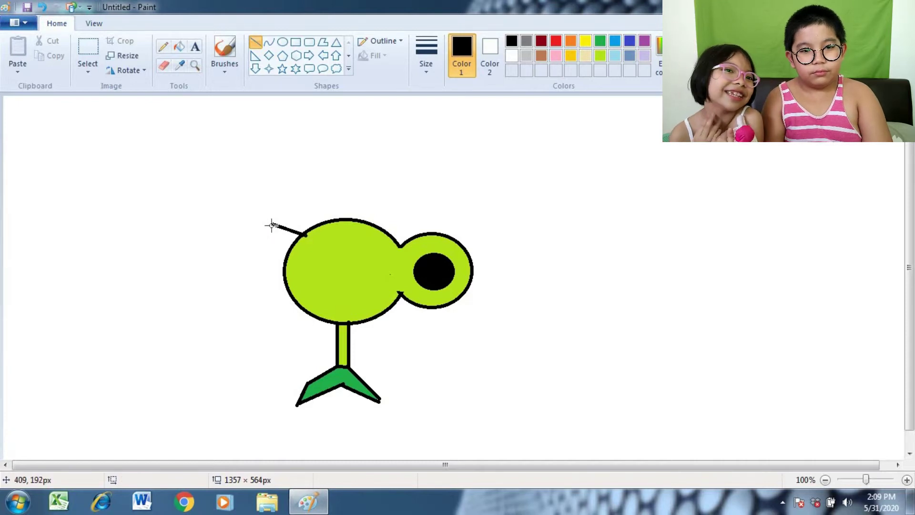
mouse_move(241, 233)
mouse_down()
mouse_move(273, 223)
mouse_move(252, 249)
mouse_move(242, 224)
mouse_move(256, 256)
mouse_move(245, 228)
mouse_up()
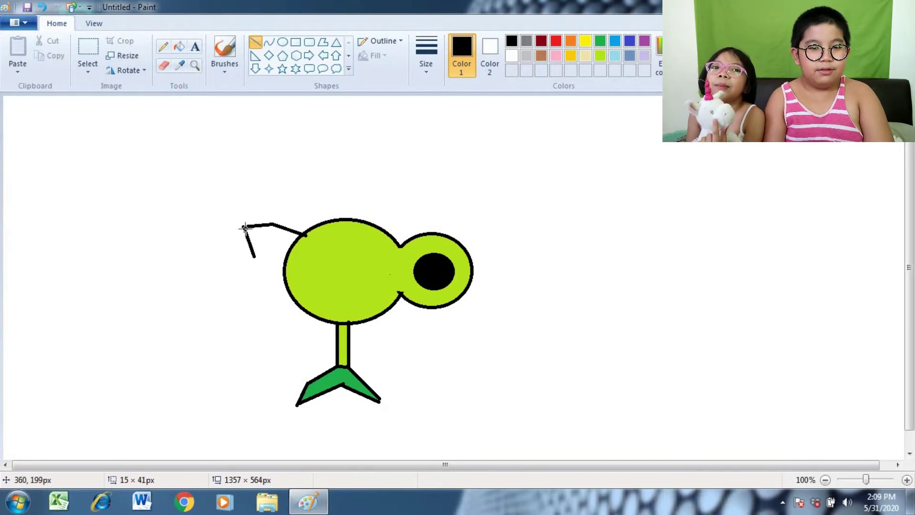
click(258, 258)
drag(258, 258, 304, 236)
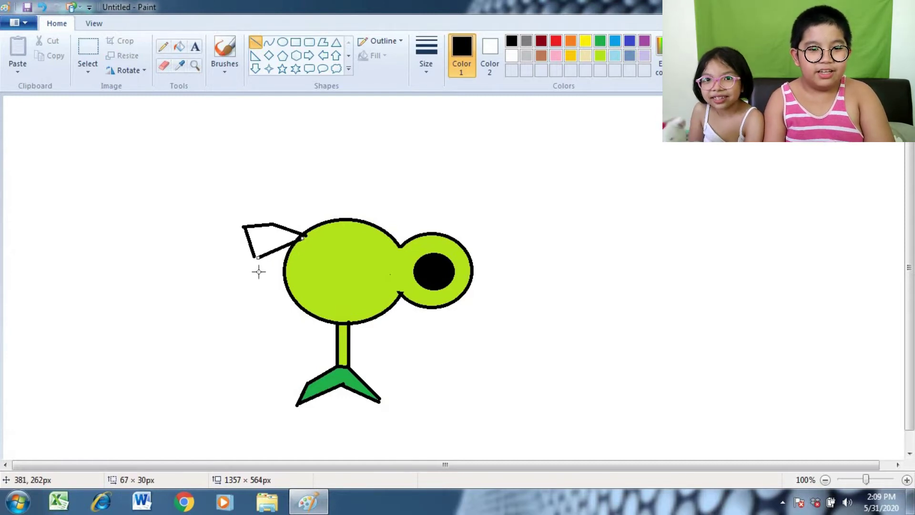
drag(258, 258, 255, 256)
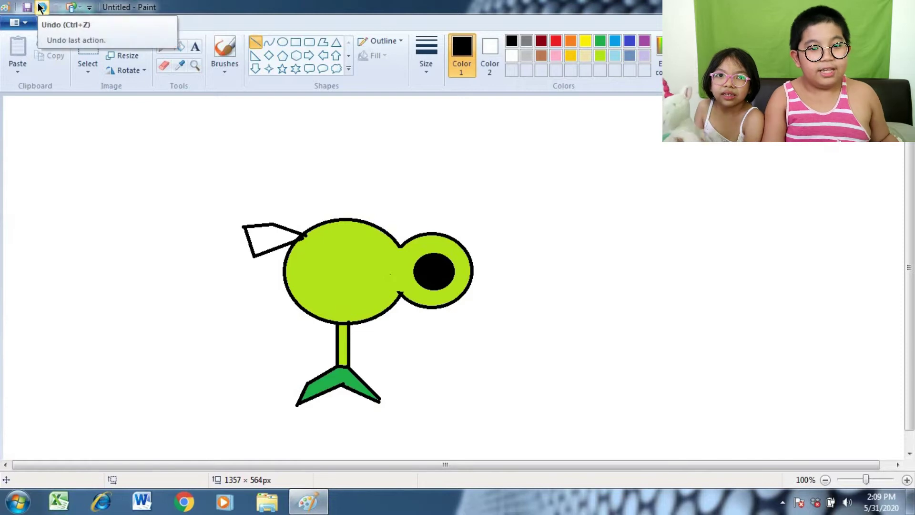
Undo all the leaf outline lines behind the head
click(40, 7)
click(40, 7)
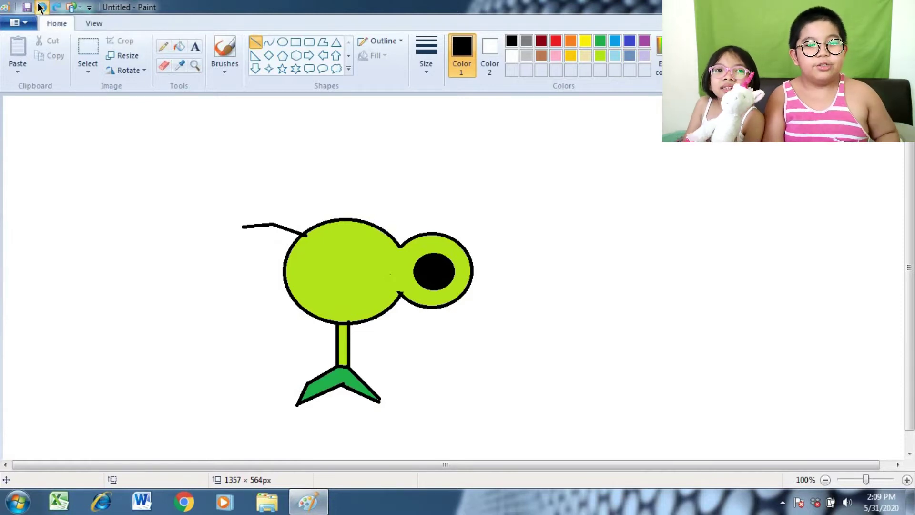
click(41, 6)
click(40, 7)
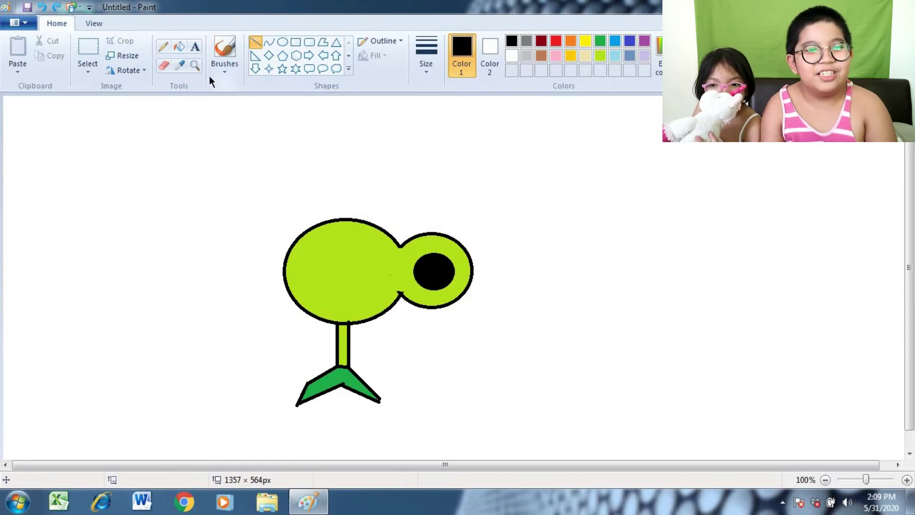
Draw a short black diagonal up and left from the large oval's upper-left edge with the Polygon tool, undoing the stray long line
click(323, 42)
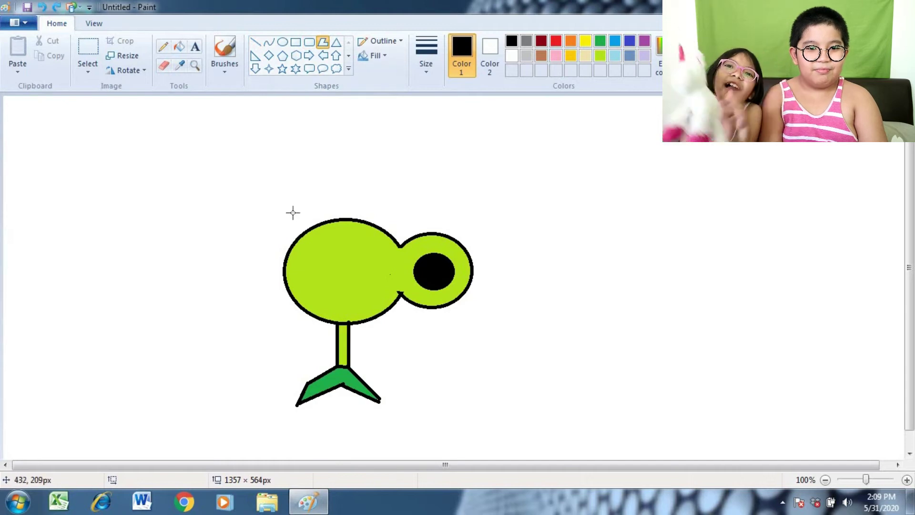
mouse_move(304, 228)
mouse_down()
mouse_move(278, 205)
mouse_move(307, 229)
mouse_up()
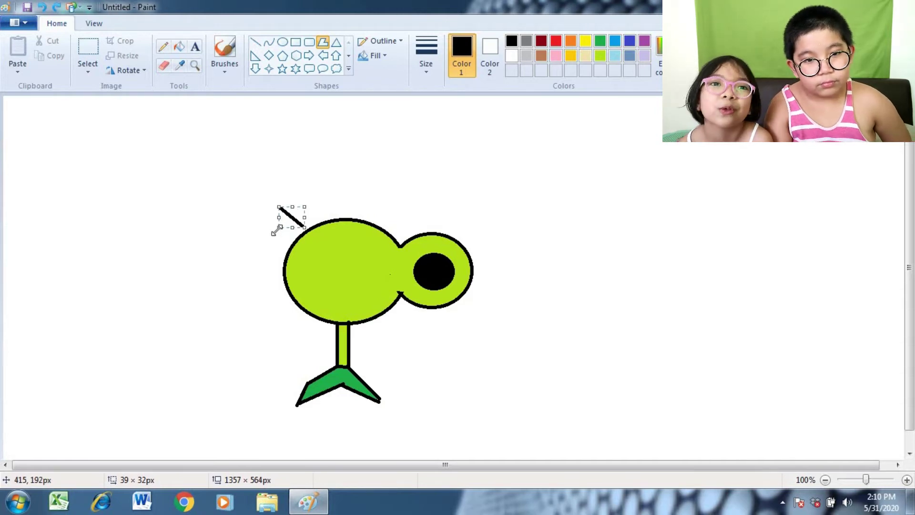
drag(274, 231, 424, 180)
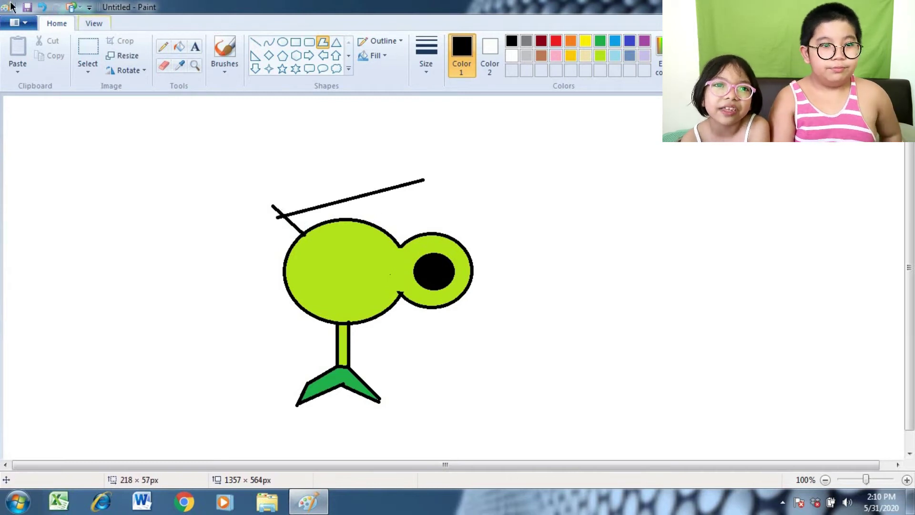
click(41, 8)
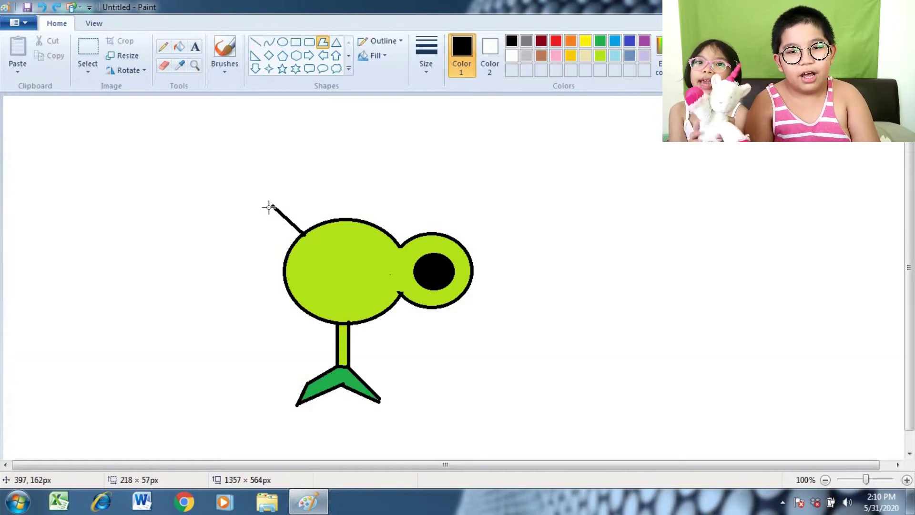
Add a black line about 51 × 27 px sloping down and left from the free end of the diagonal behind the head
drag(269, 206, 235, 226)
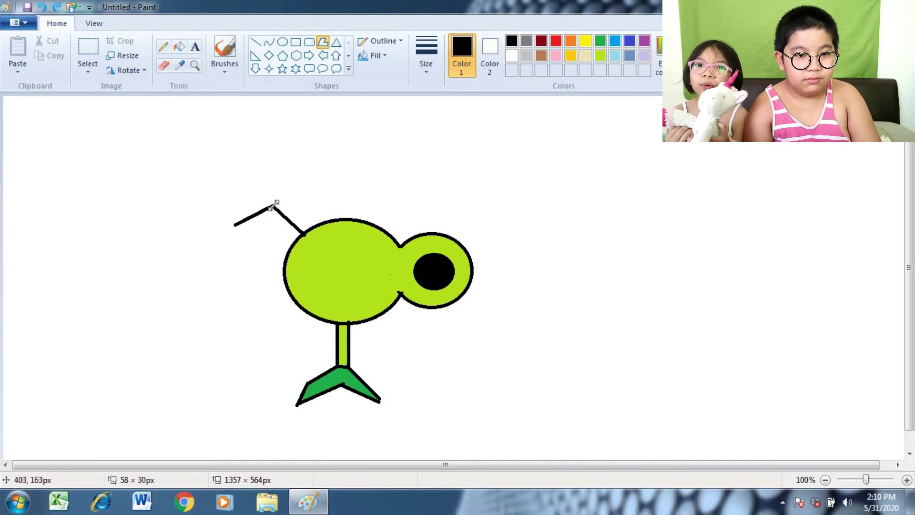
click(272, 206)
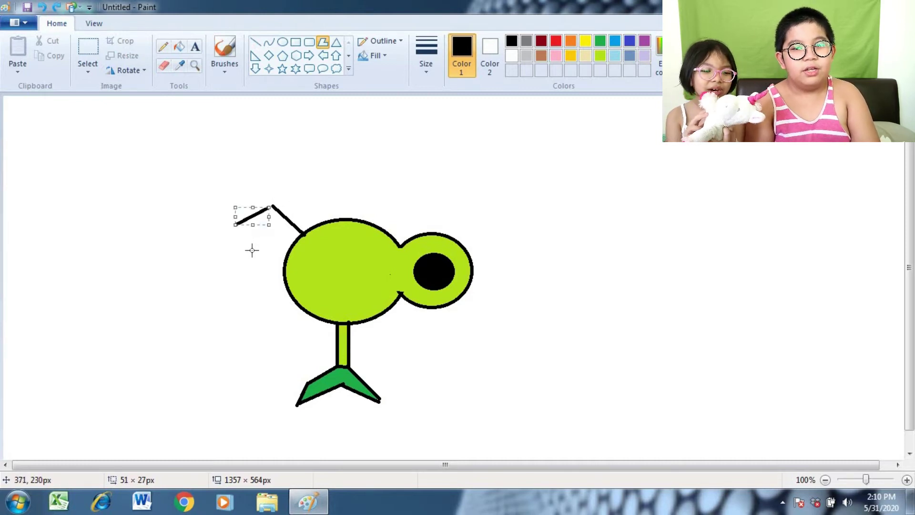
click(253, 251)
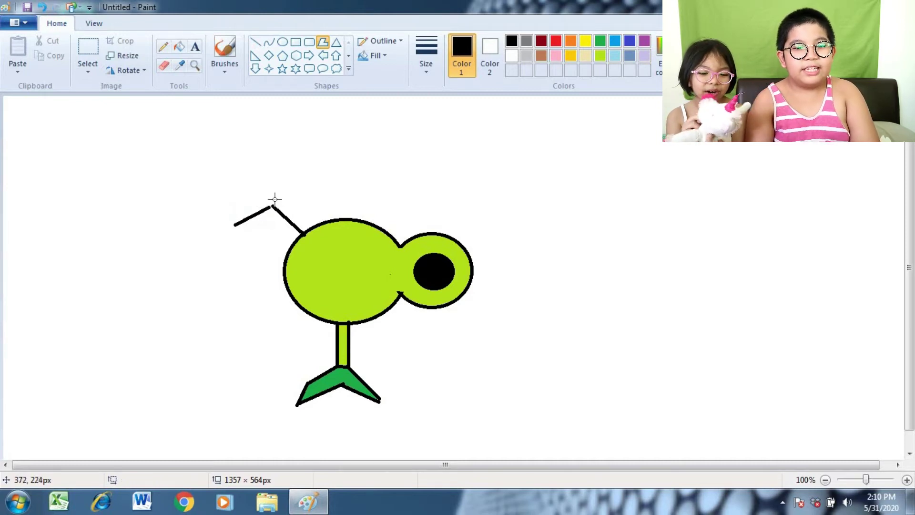
Try to close the four-sided leaf outline behind the head with two more black lines meeting the large oval's edge
click(238, 229)
drag(248, 242, 272, 254)
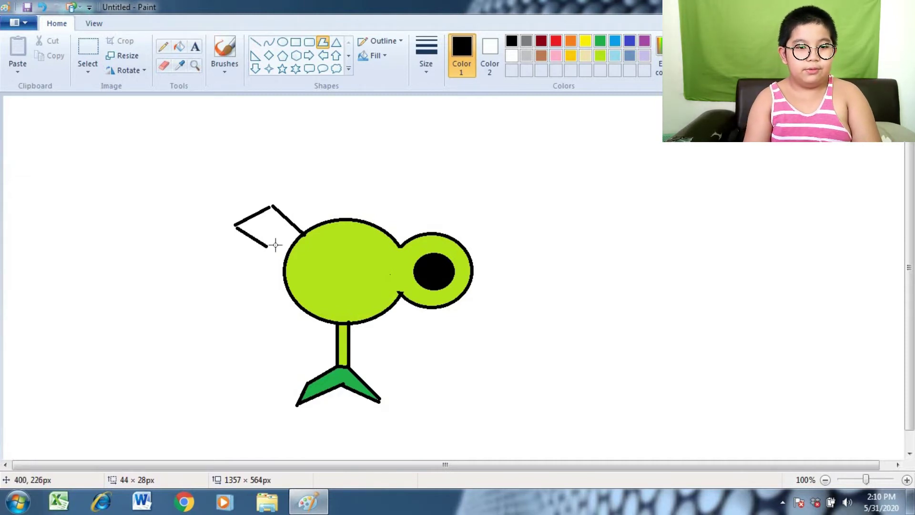
drag(275, 245, 300, 227)
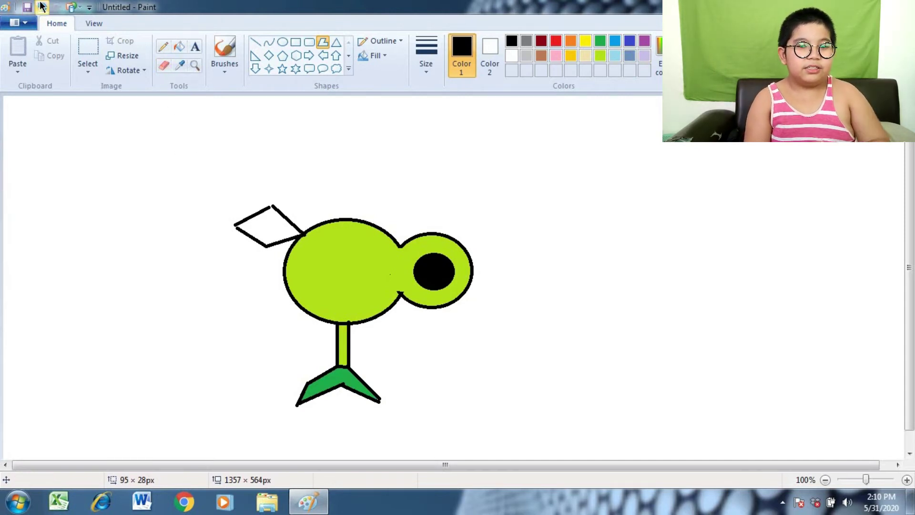
Undo the entire four-sided leaf outline behind the head
click(41, 6)
click(41, 5)
click(42, 6)
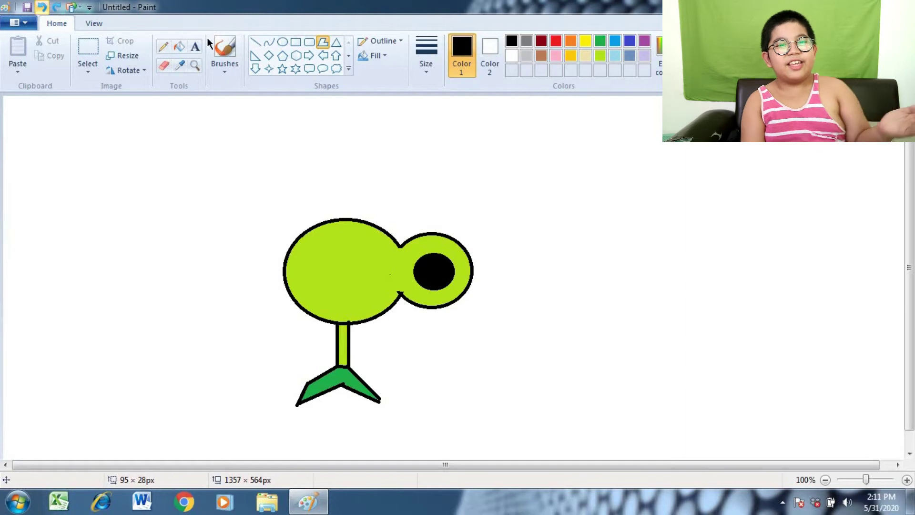
Try to draw a black oval leaf about 112 × 57 px behind the head with the Oval tool and shrink it, undoing the result
click(284, 42)
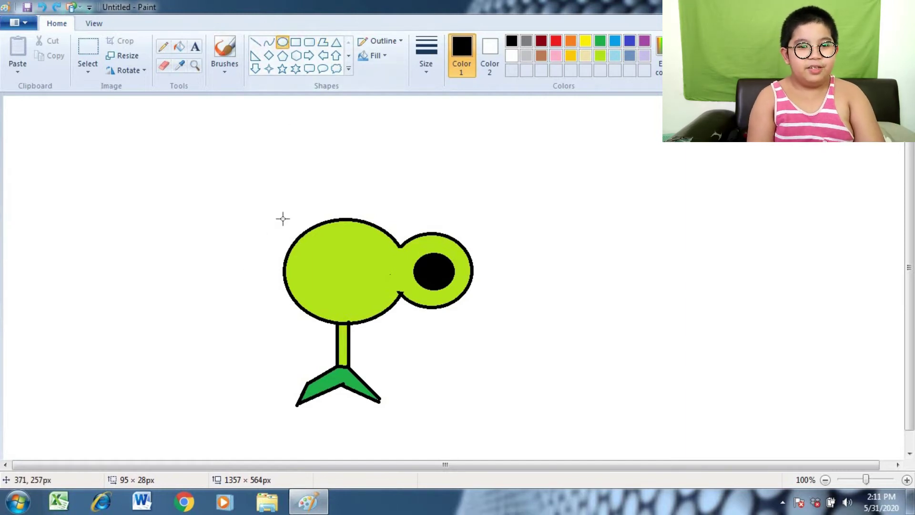
drag(267, 225, 264, 203)
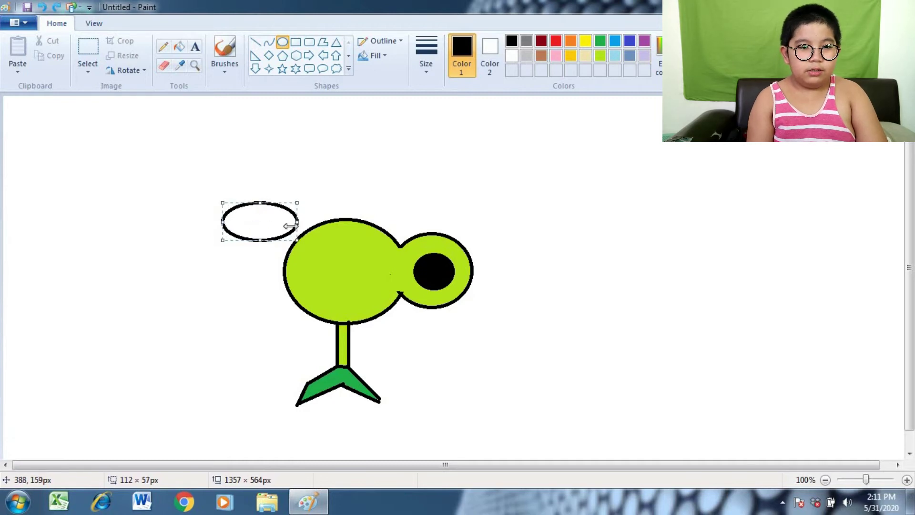
drag(297, 240, 258, 209)
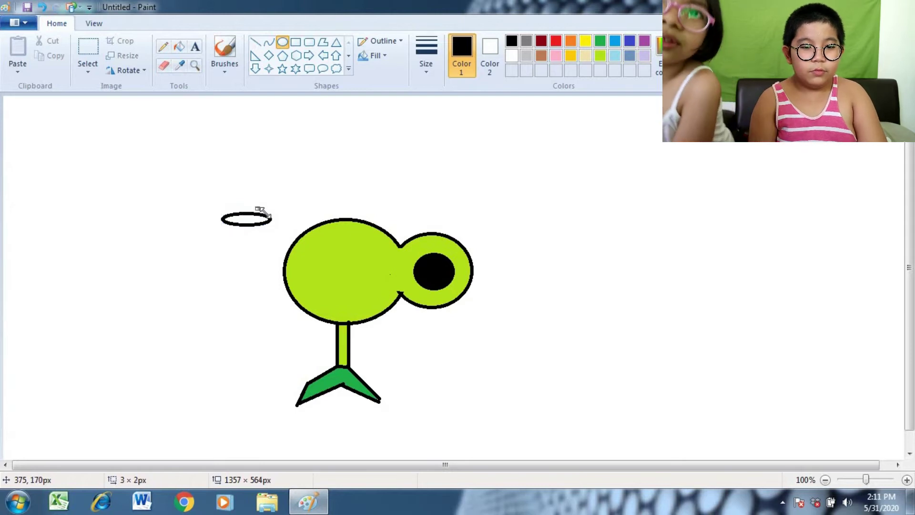
click(47, 8)
click(47, 7)
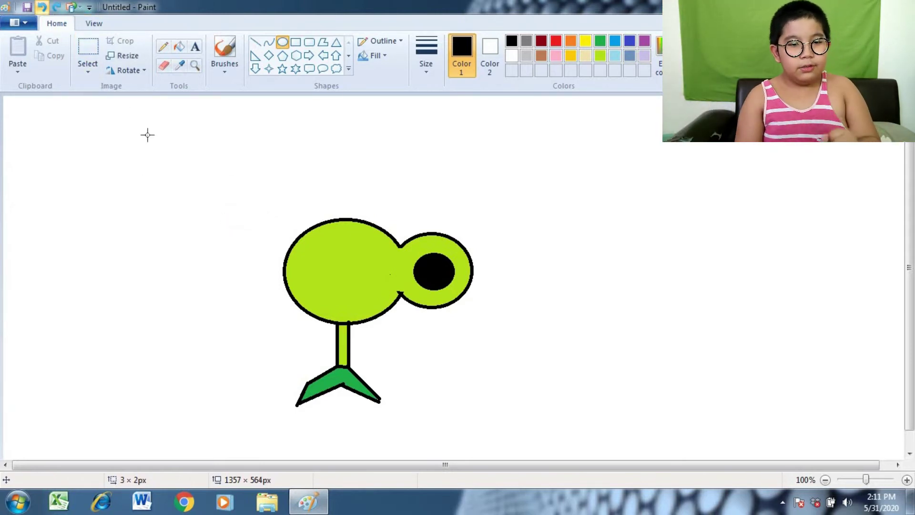
Draw a flat black-outlined oval leaf about 105 × 27 px touching the head's upper-left edge and fill it green
drag(306, 225, 234, 222)
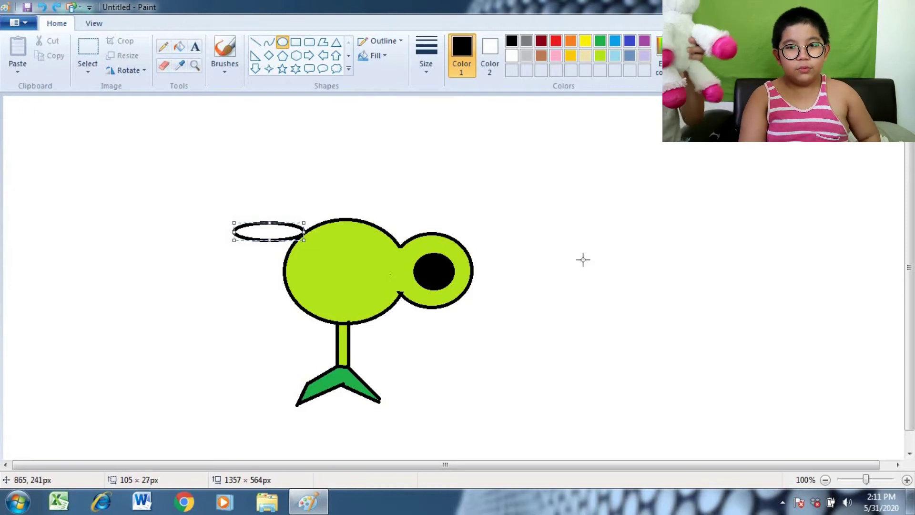
click(603, 163)
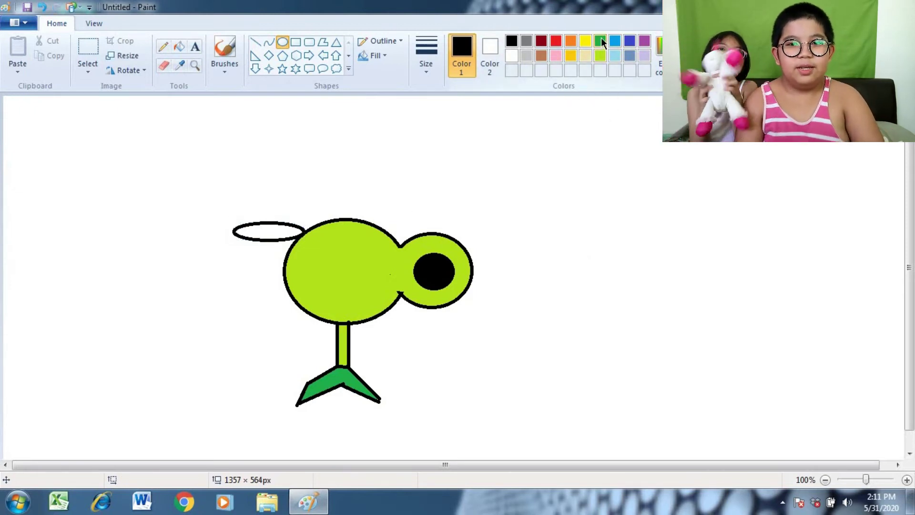
click(602, 39)
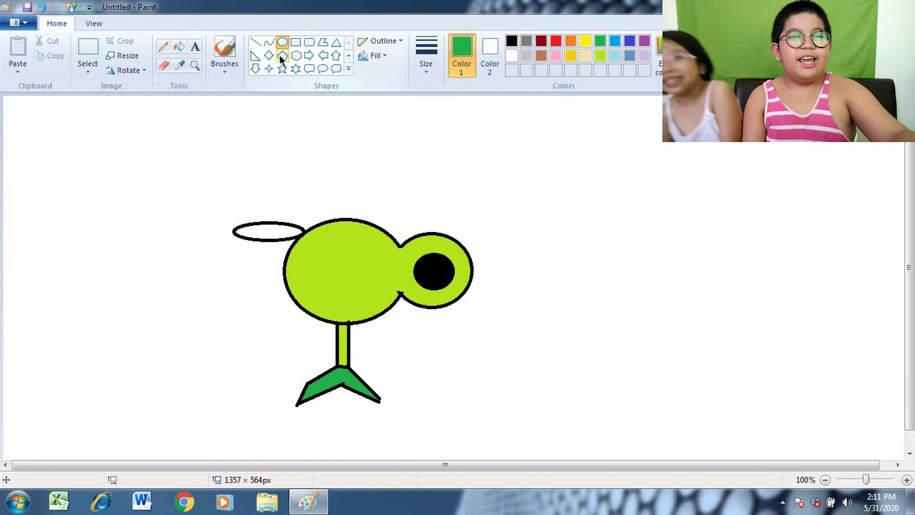
click(182, 46)
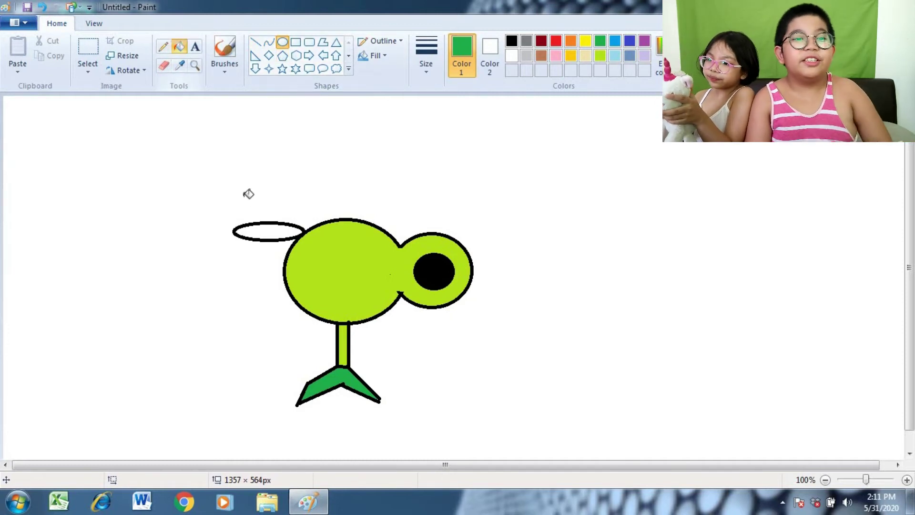
click(278, 234)
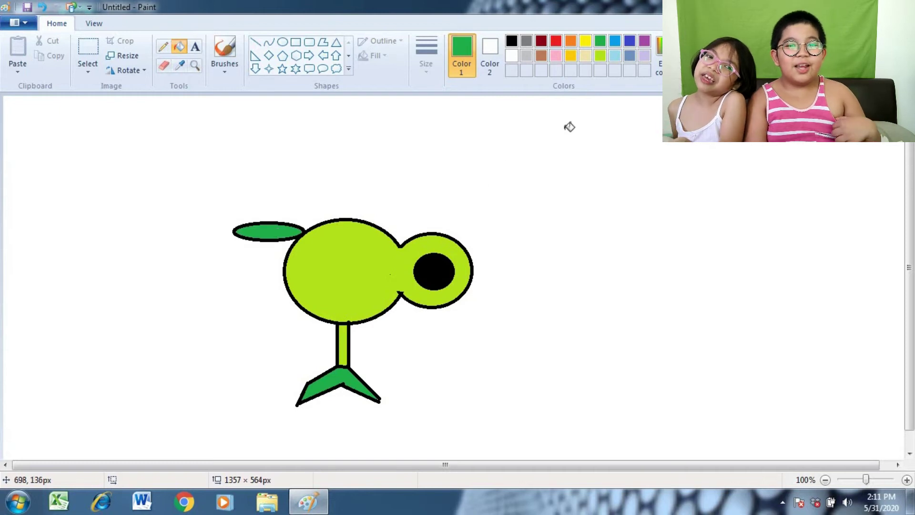
Draw a black-outlined eye circle about 64 × 63 px inside the head, with a smaller circle about 24 × 24 px within it
click(512, 42)
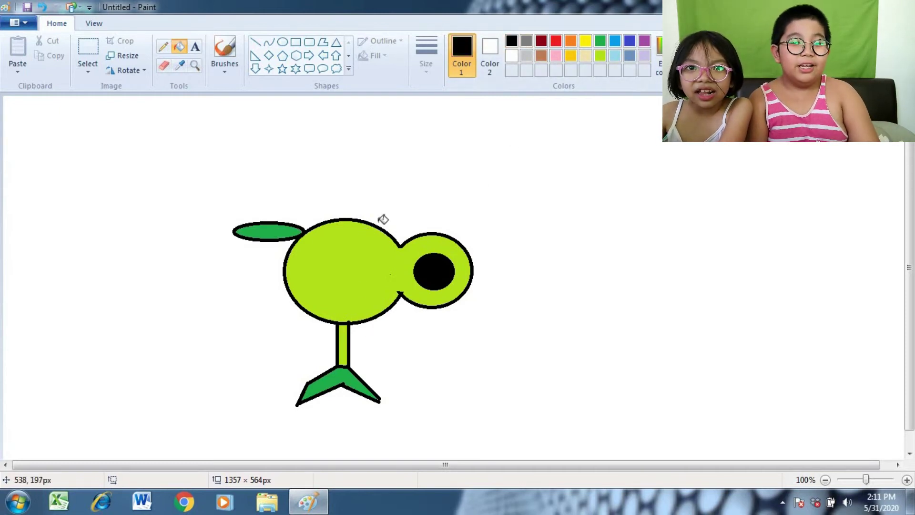
click(283, 42)
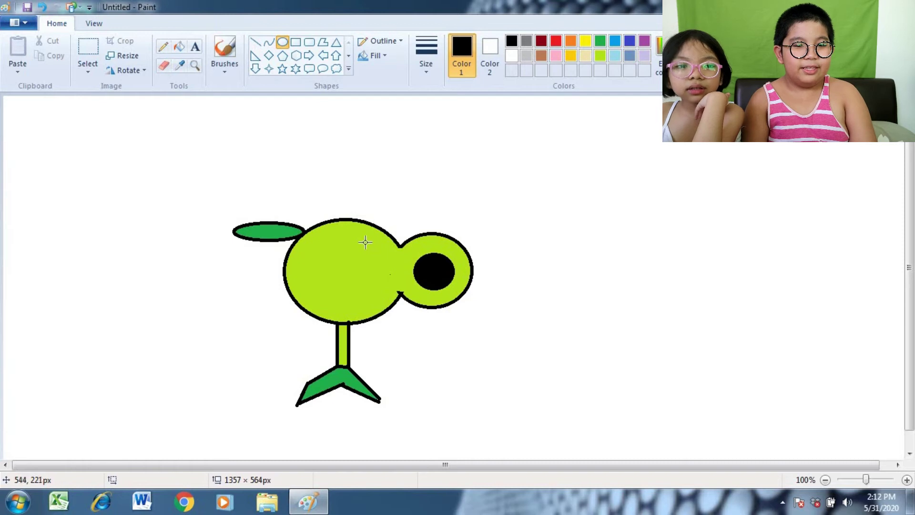
drag(365, 241, 352, 259)
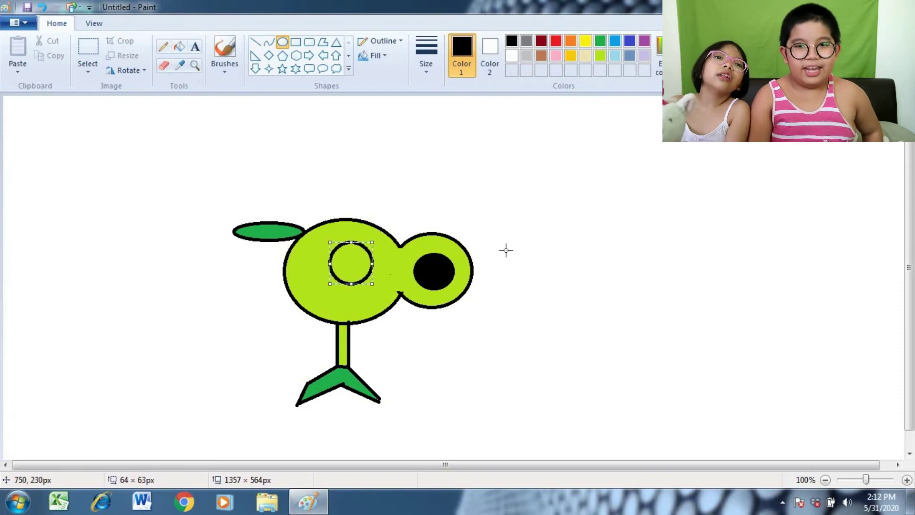
click(506, 251)
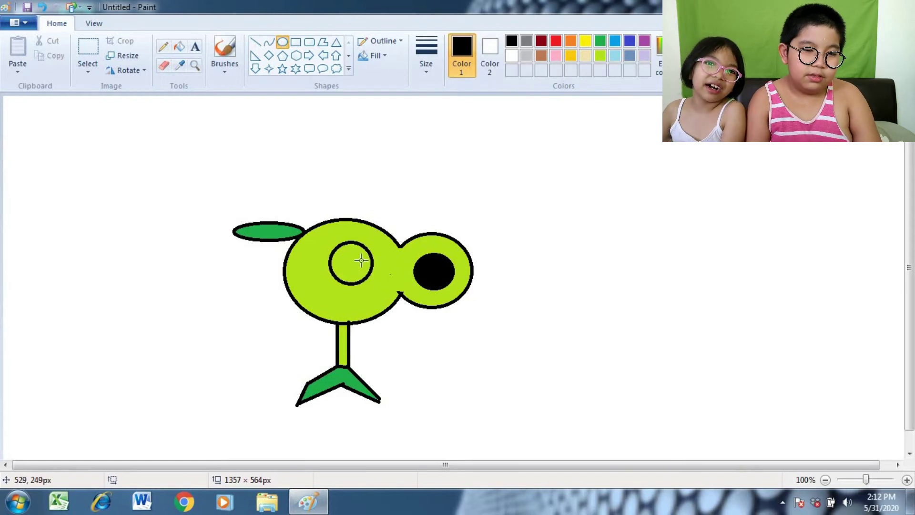
drag(352, 263, 347, 275)
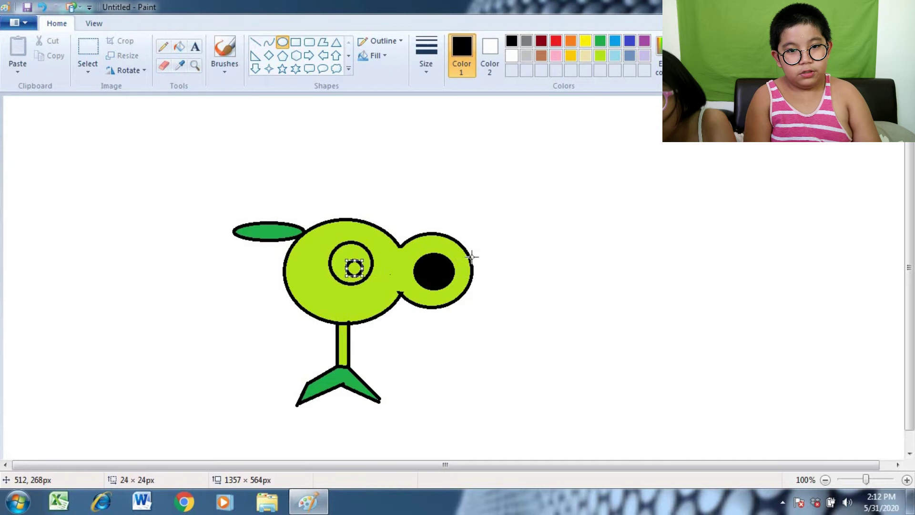
click(515, 253)
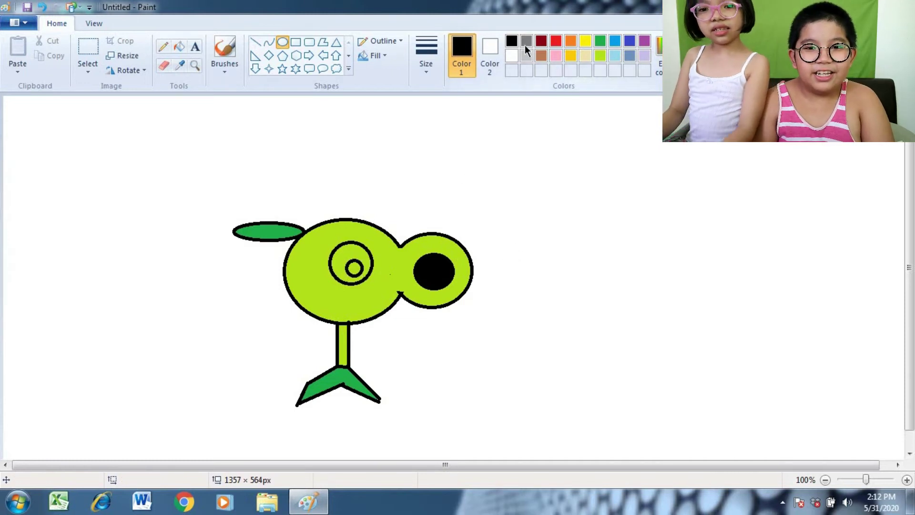
Fill the eye circle black and the small circle inside it white
click(177, 49)
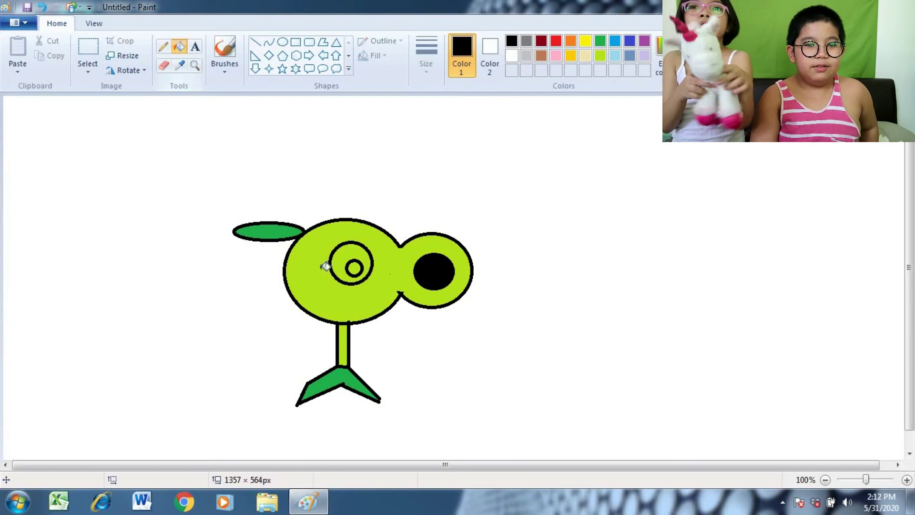
click(356, 254)
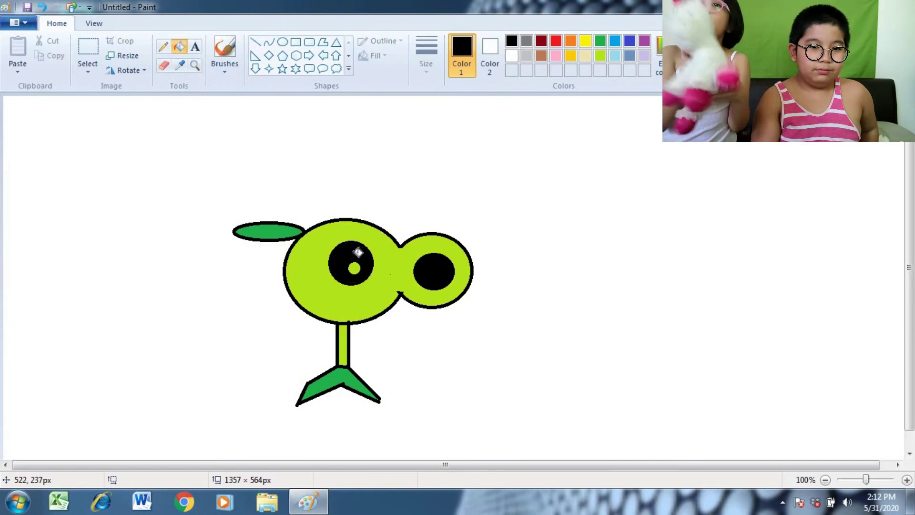
click(512, 51)
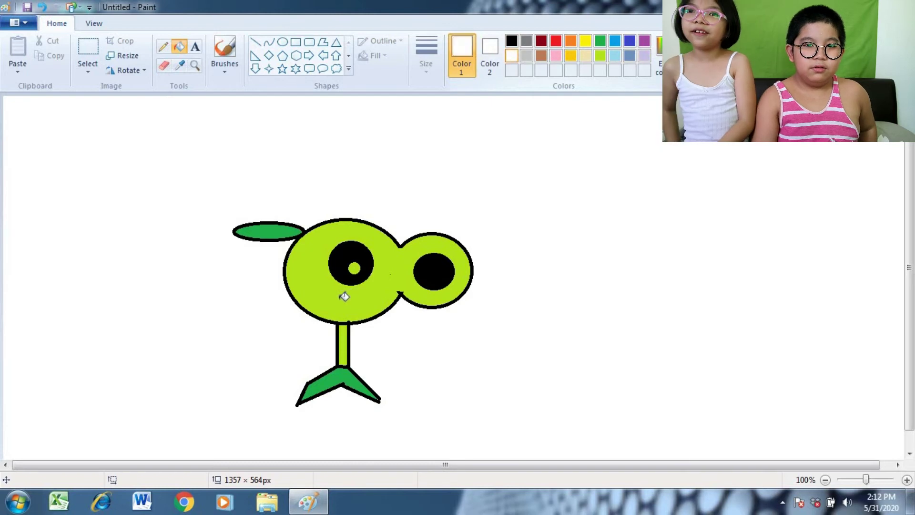
click(356, 269)
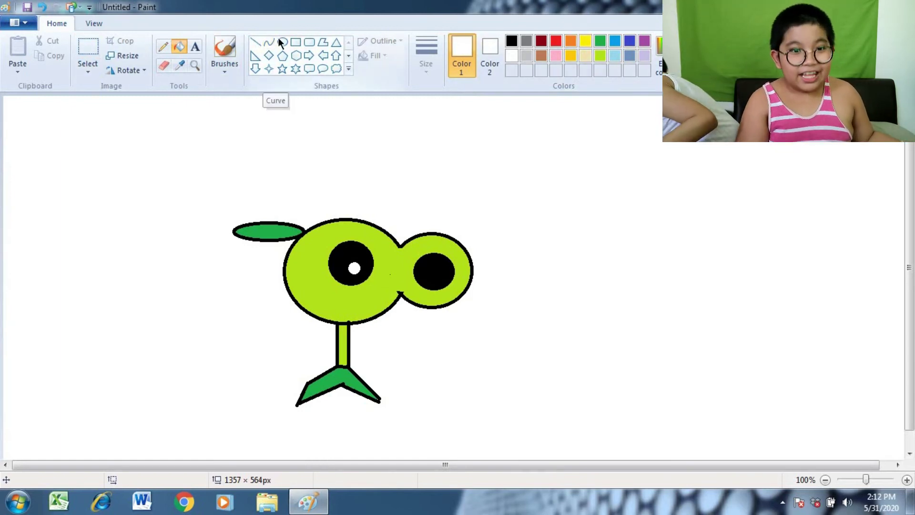
Try to draw a thin rectangle about 130 × 10 px across the base leaves, recolor it black and stretch it downward
click(292, 42)
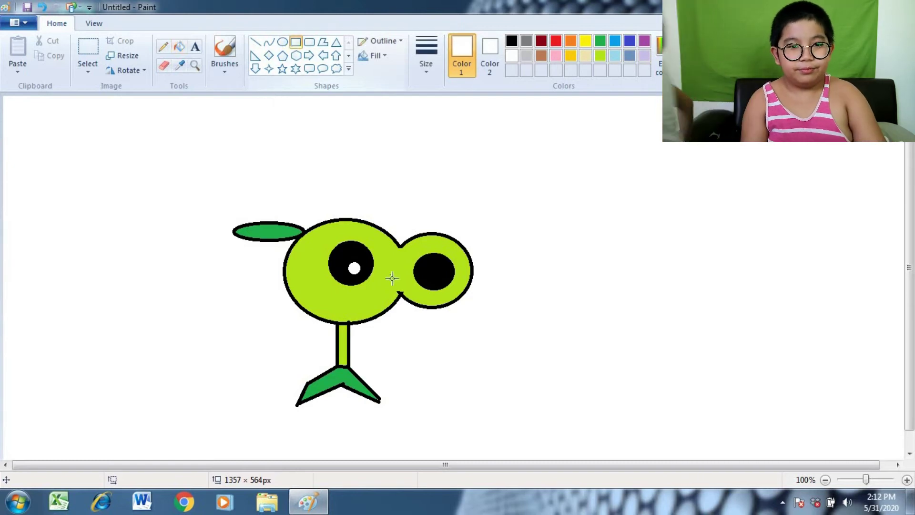
drag(304, 378, 386, 371)
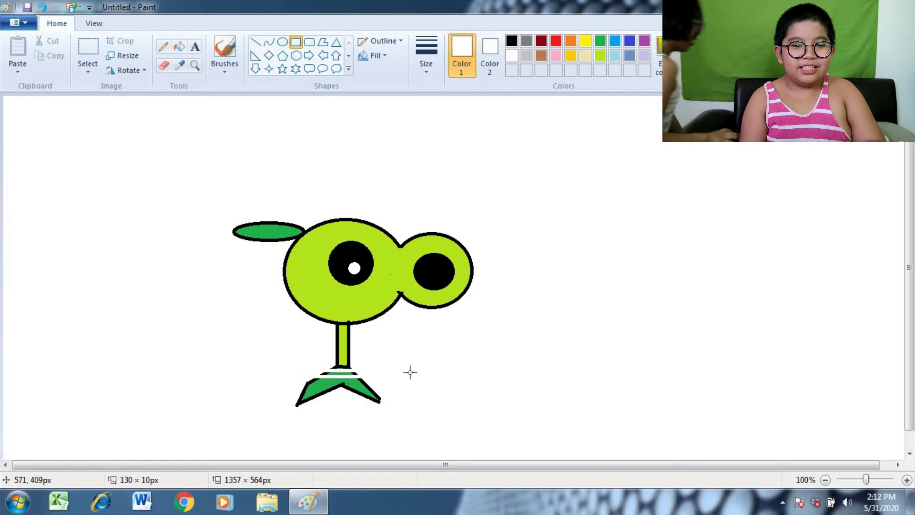
click(512, 40)
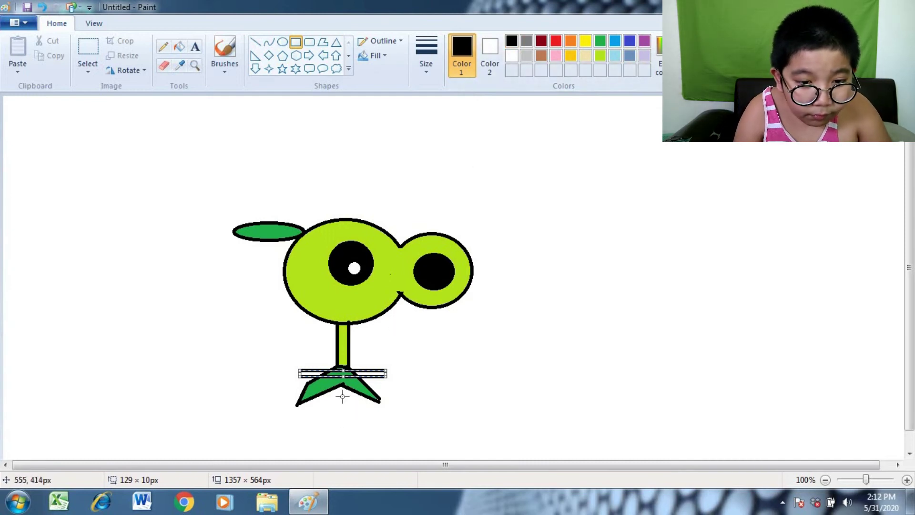
drag(343, 377, 337, 420)
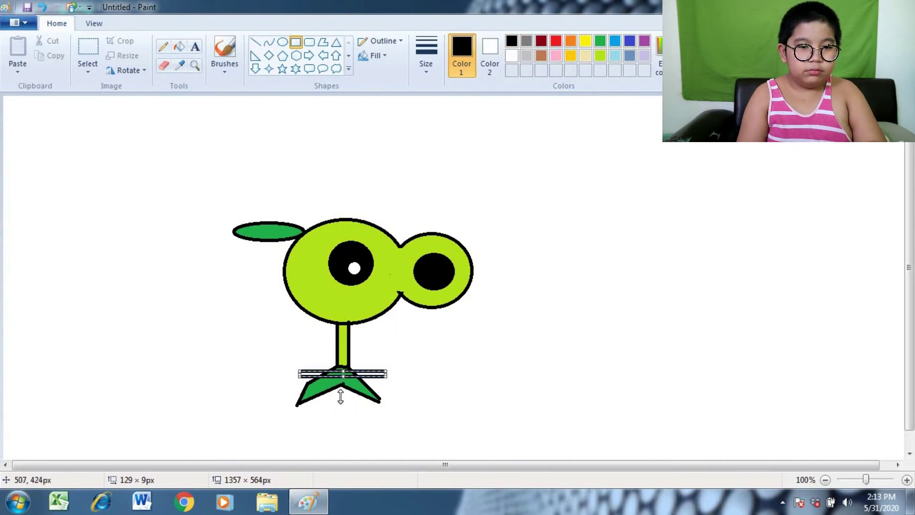
Undo the thin rectangle across the base leaves and the white fill of the eye's small inner circle
click(42, 7)
click(42, 7)
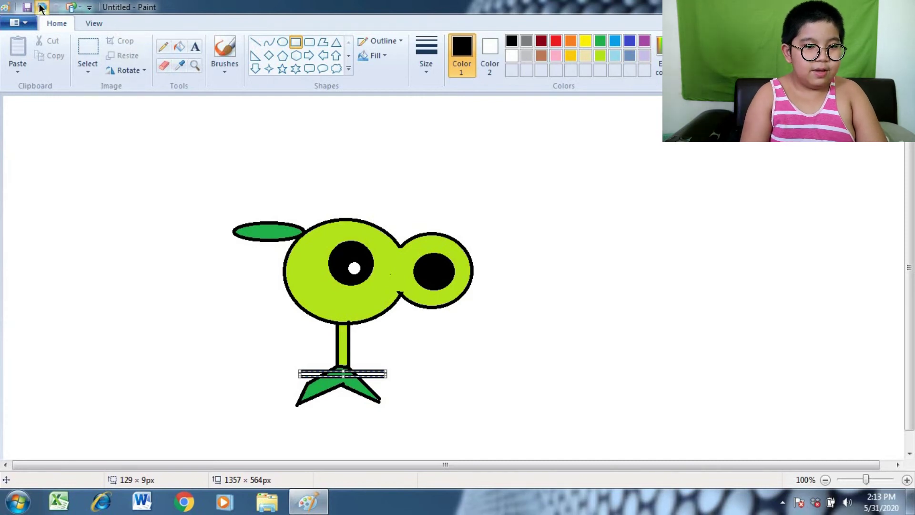
click(42, 7)
click(42, 7)
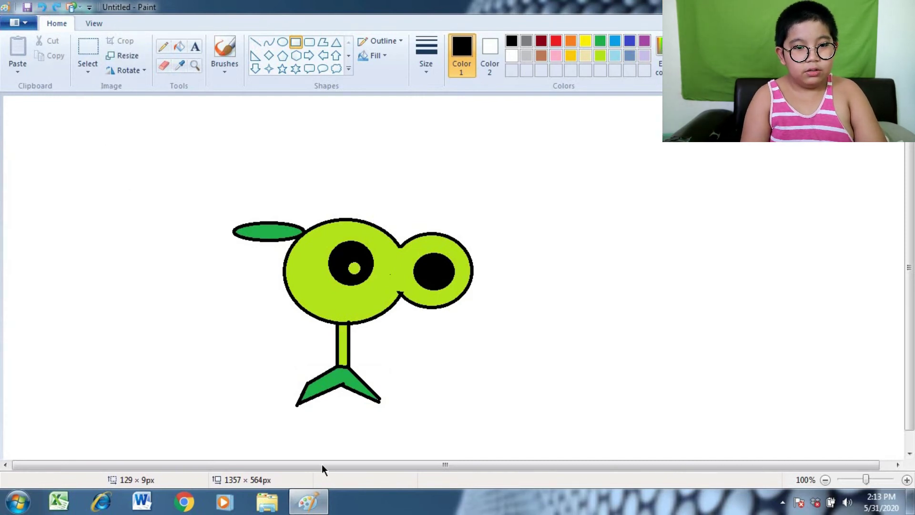
Draw a black-outlined rectangular pot, position it around the base leaves and widen it to about 135 × 136 px
drag(299, 355, 213, 447)
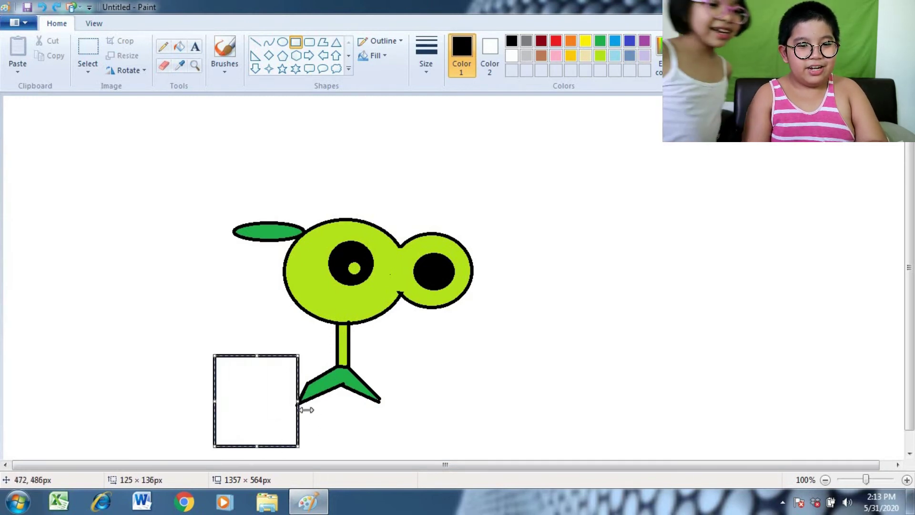
drag(278, 421, 387, 411)
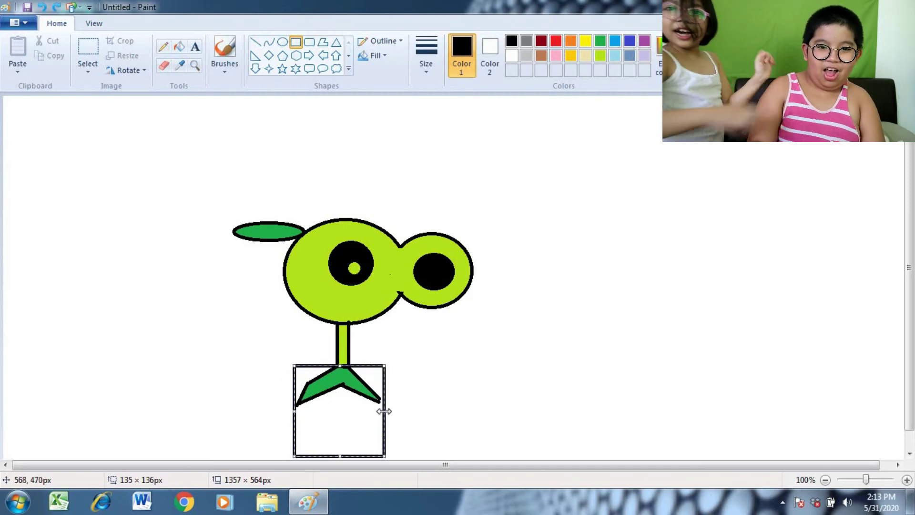
click(438, 382)
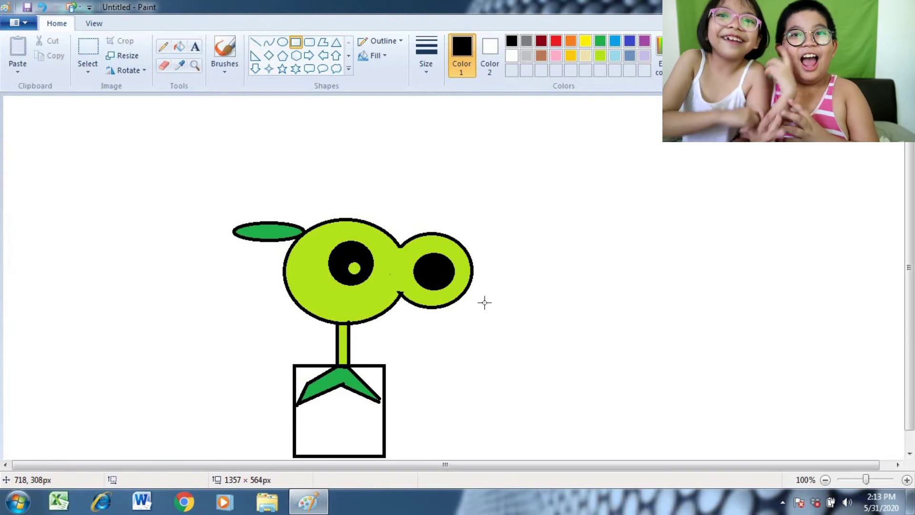
Fill the rectangular pot around the base leaves brown, including the separate corner beside the stem
click(541, 53)
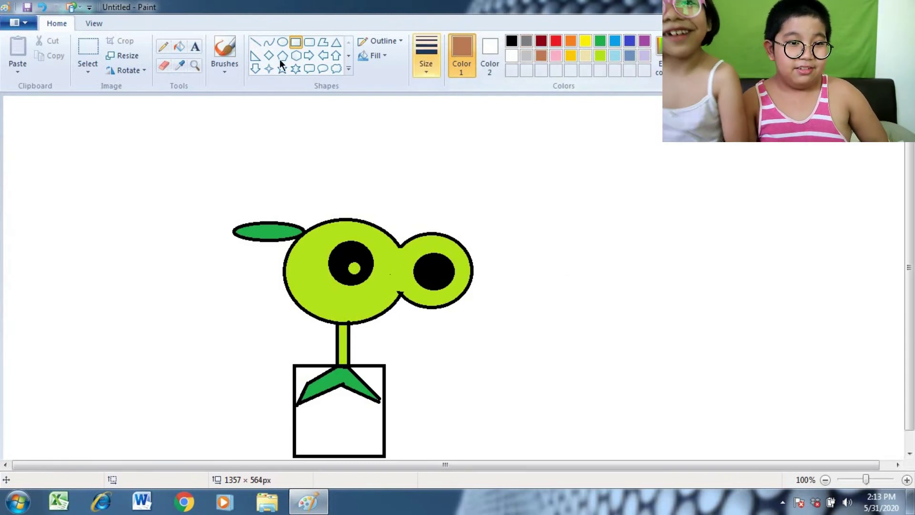
click(182, 44)
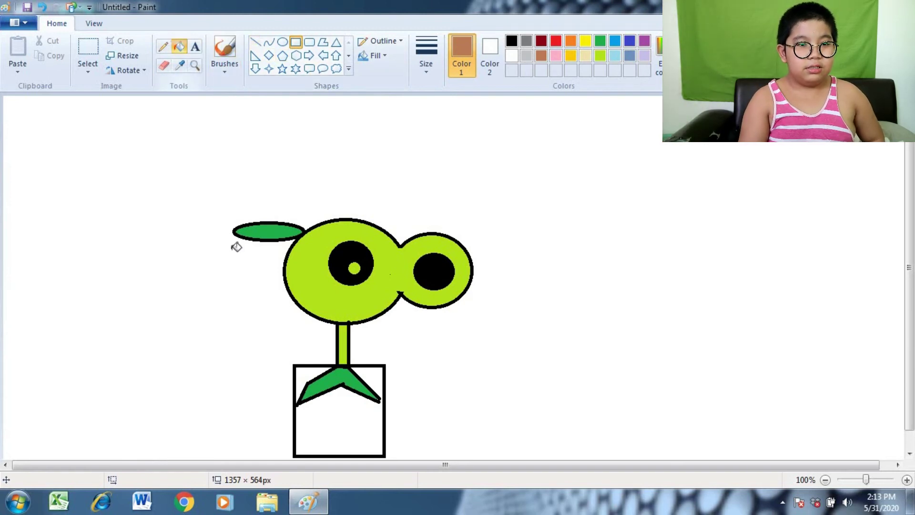
click(314, 425)
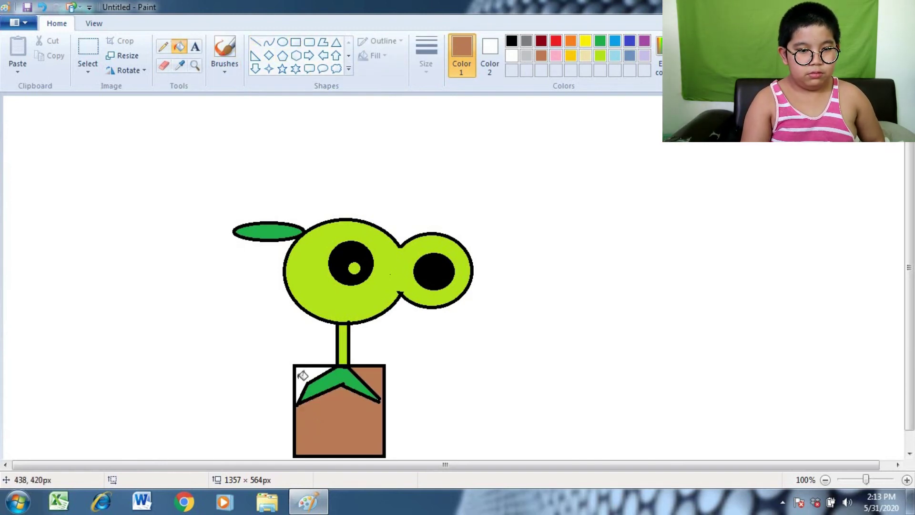
click(302, 377)
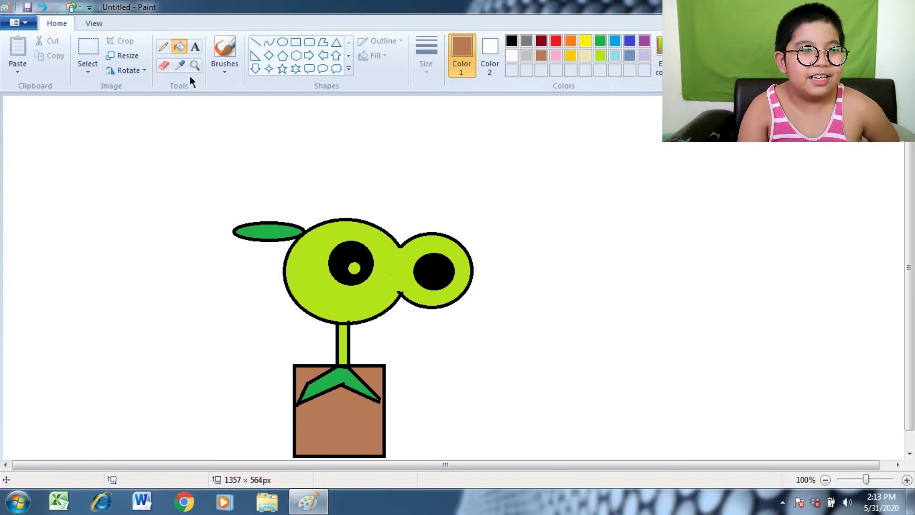
Undo the brown fills and the rectangular pot around the base leaves
click(162, 65)
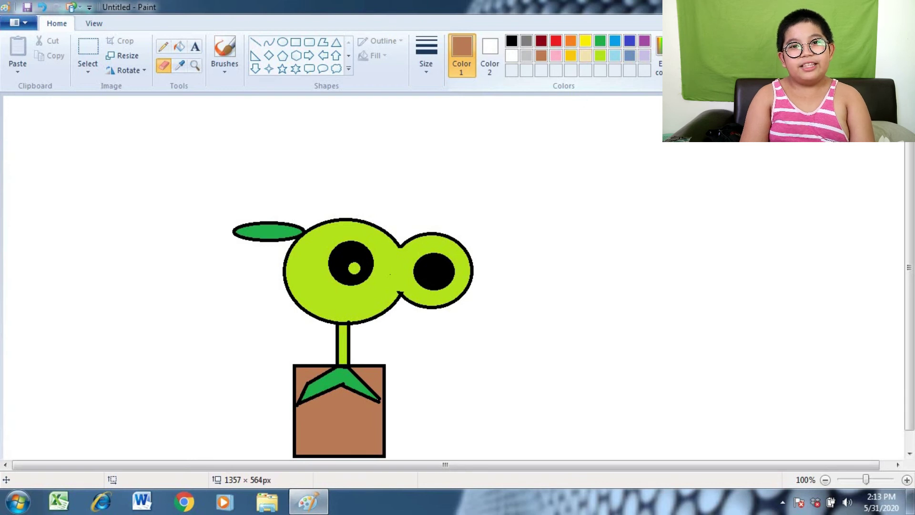
click(41, 8)
click(42, 8)
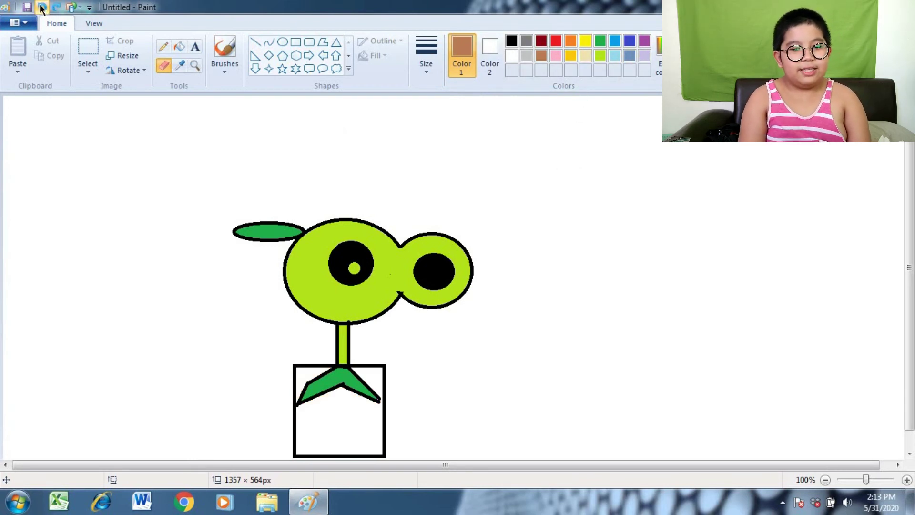
click(42, 8)
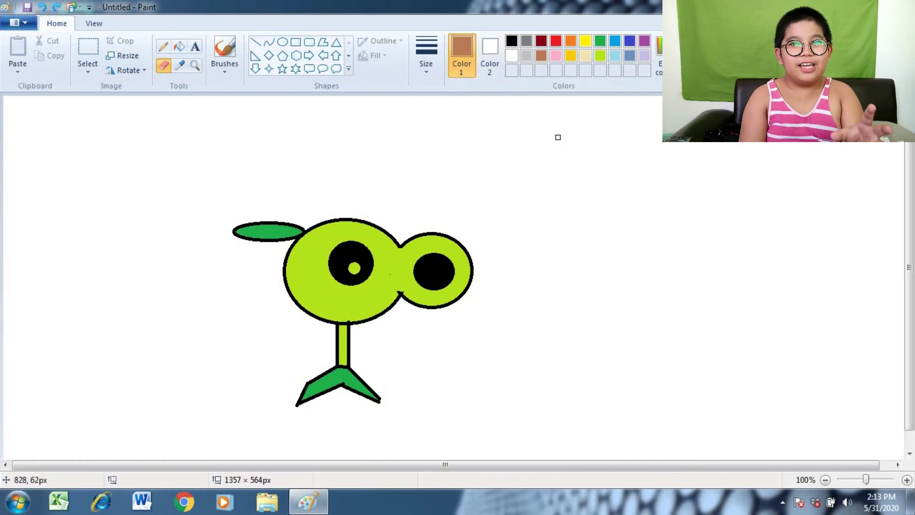
Fill the background blue and draw a green horizontal line across the full canvas width just below the base leaves
click(615, 43)
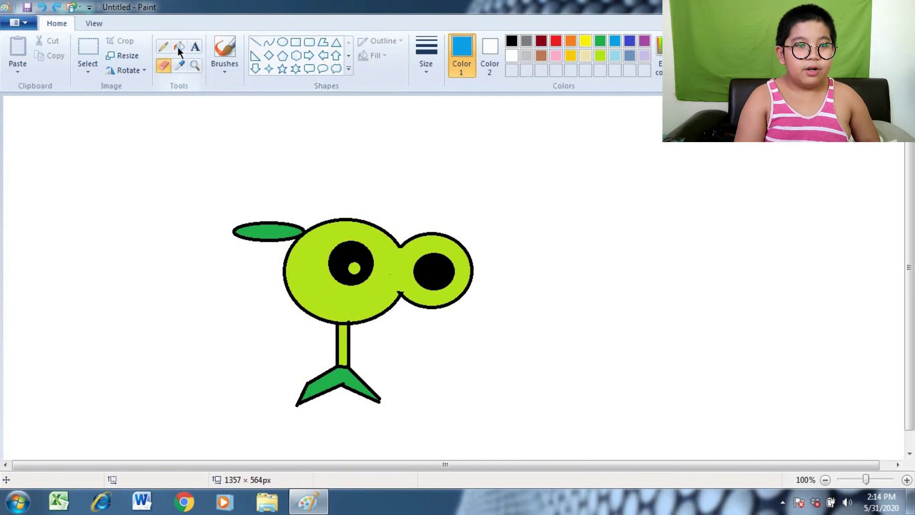
click(677, 217)
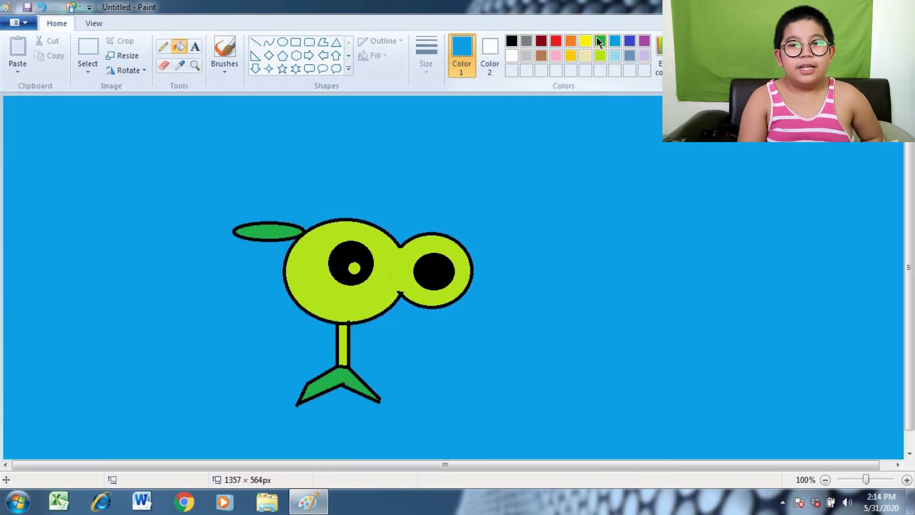
click(254, 41)
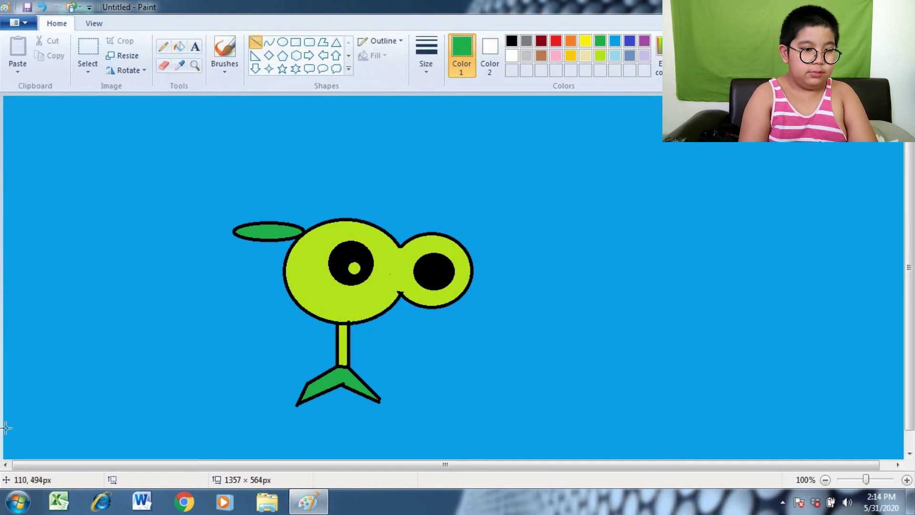
drag(6, 420, 146, 422)
drag(345, 422, 416, 424)
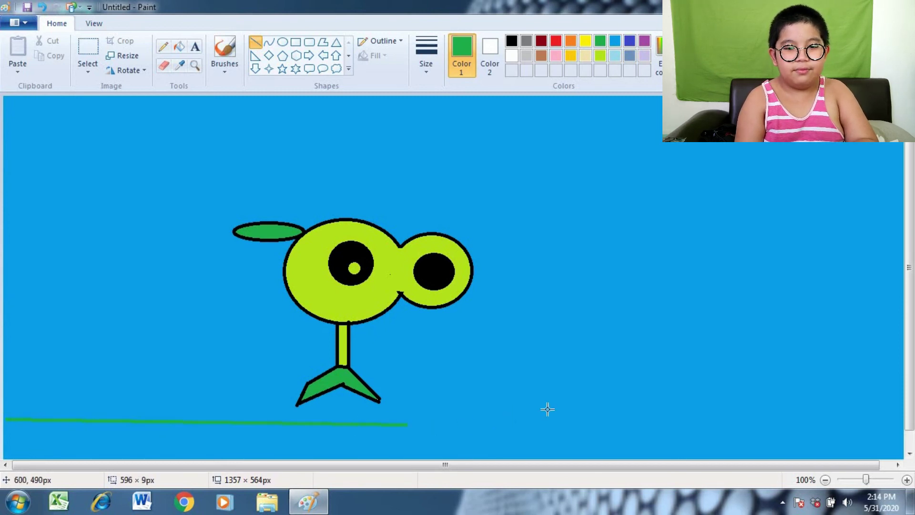
drag(548, 409, 903, 413)
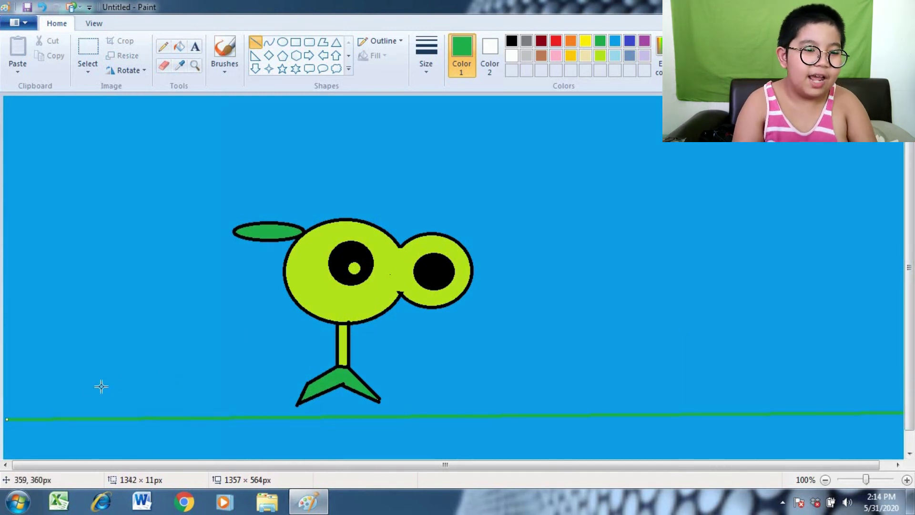
drag(8, 418, 2, 422)
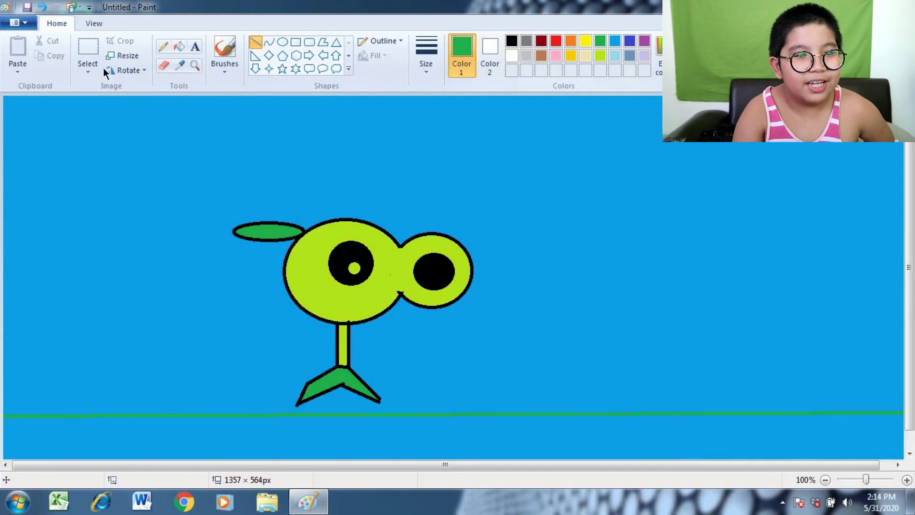
Fill the entire background around the plant green, including the area above the ground line
click(180, 46)
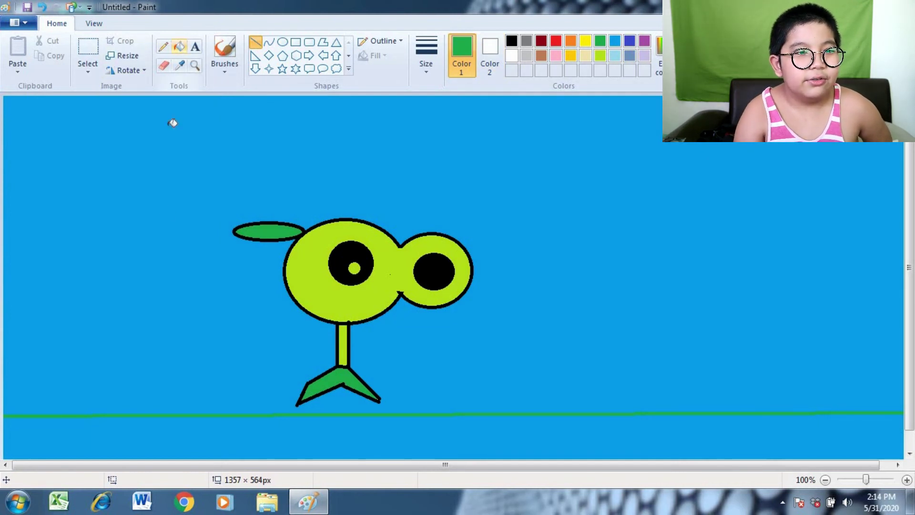
click(169, 449)
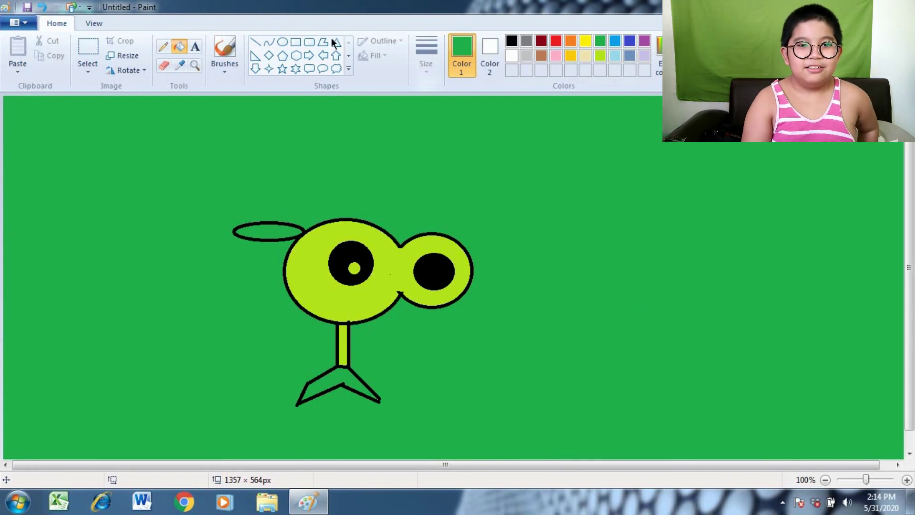
Draw a lime circle outline about 68 × 71 px to the right of the plant's mouth and widen it slightly
click(281, 39)
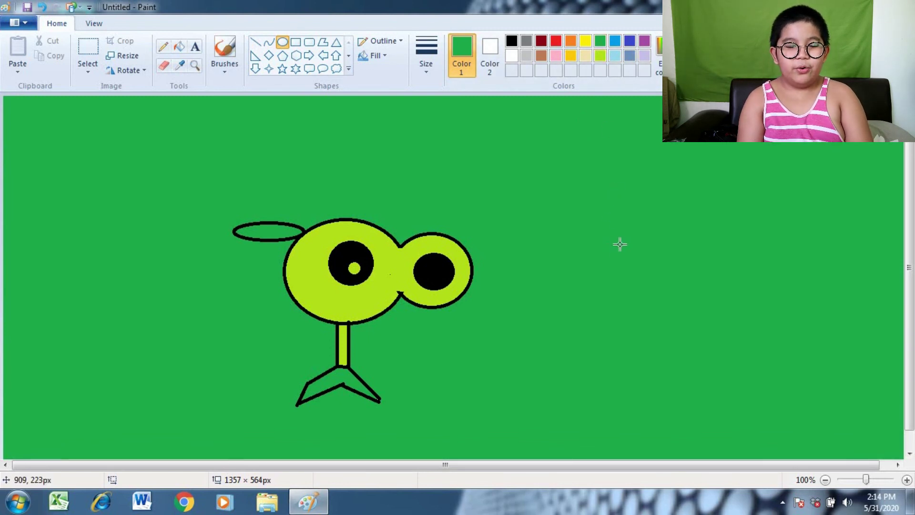
drag(620, 245, 576, 293)
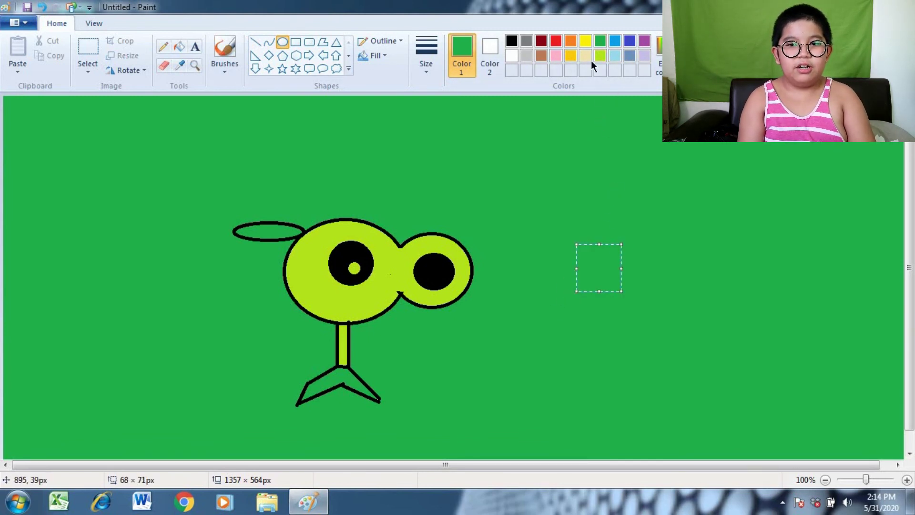
click(601, 55)
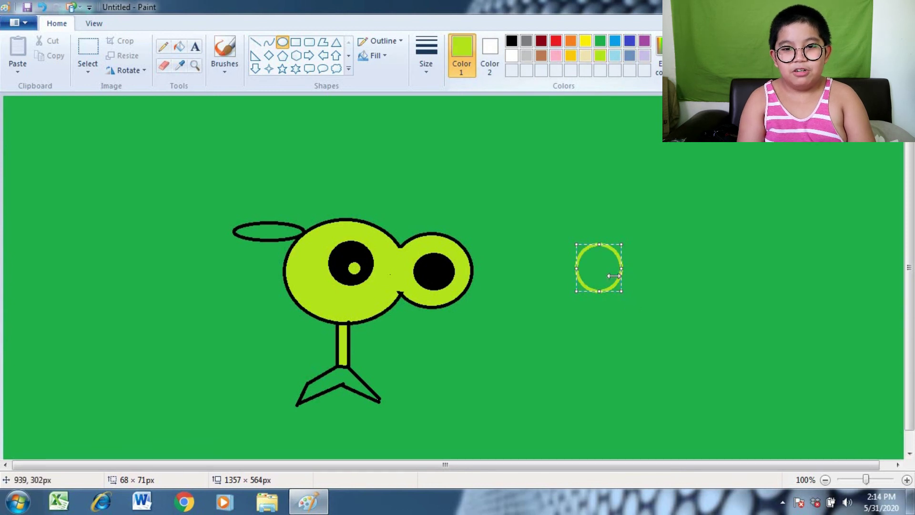
drag(628, 270, 631, 270)
click(449, 144)
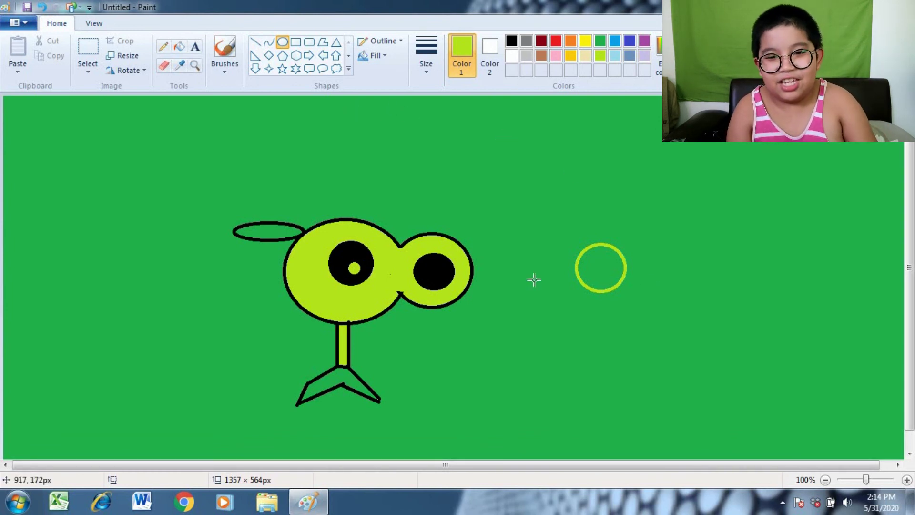
Draw two more lime circle outlines, one between the mouth and the first circle, the other about 67 × 59 px beyond it
drag(520, 259, 522, 300)
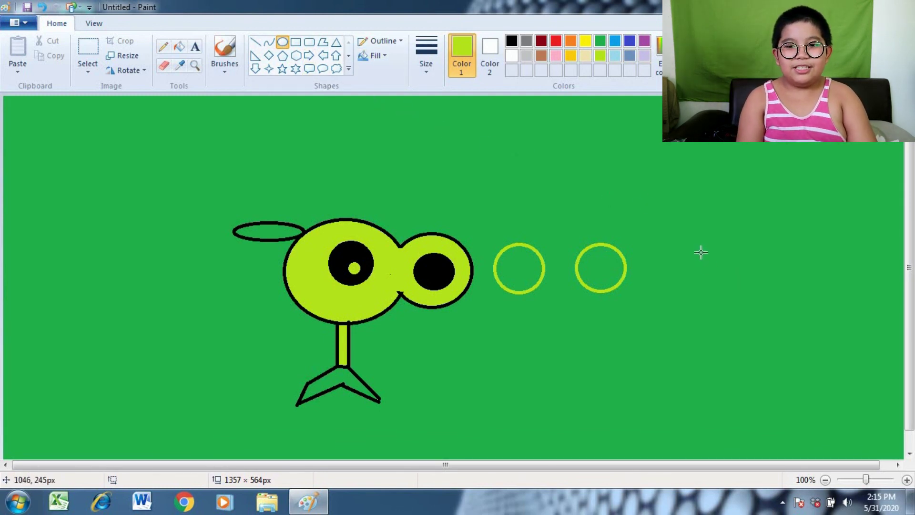
mouse_move(701, 252)
mouse_down()
mouse_move(657, 290)
mouse_move(681, 267)
mouse_move(679, 244)
mouse_up()
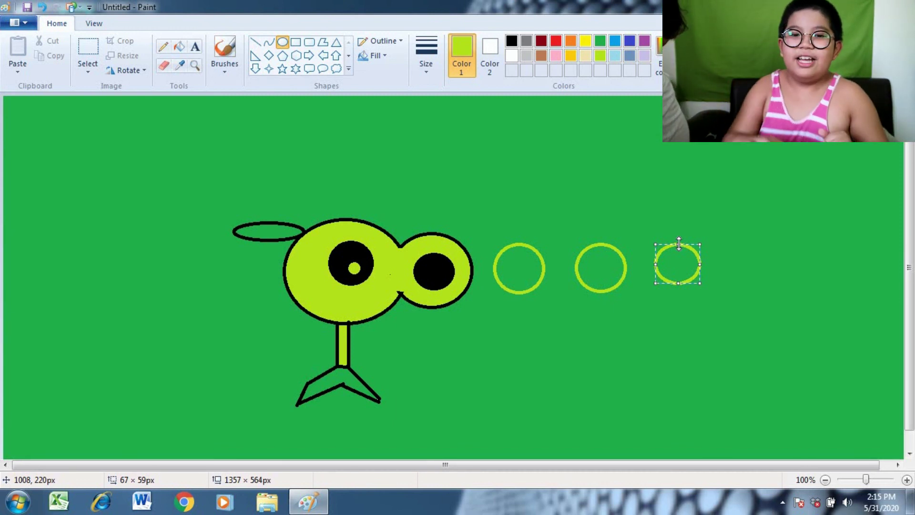
click(427, 140)
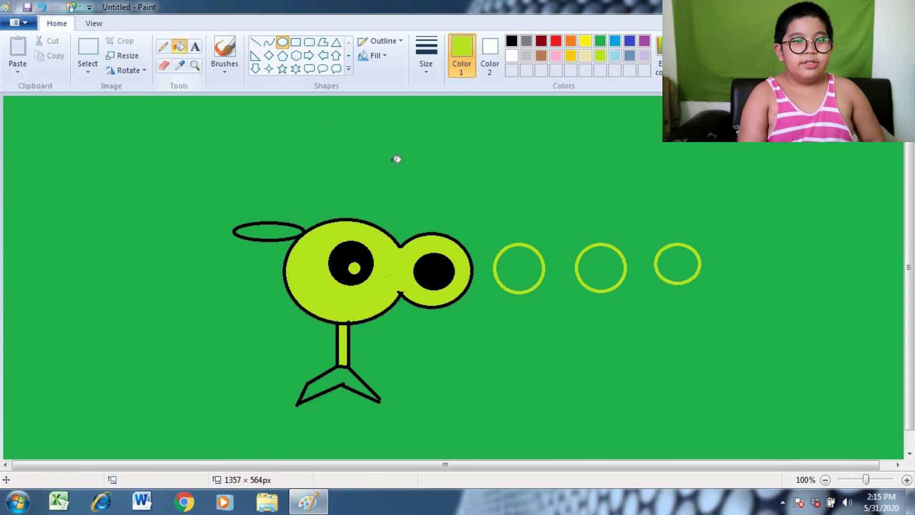
Fill the three circles in front of the plant's mouth with lime
click(528, 264)
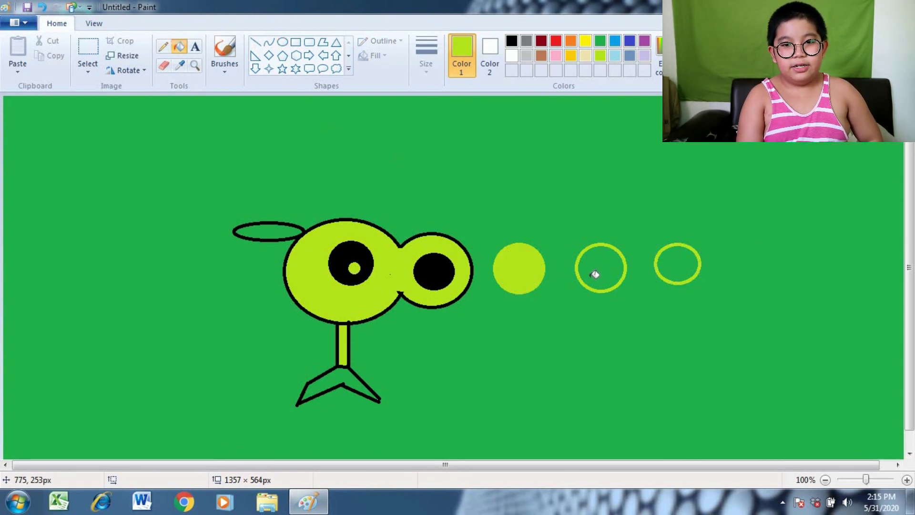
click(598, 272)
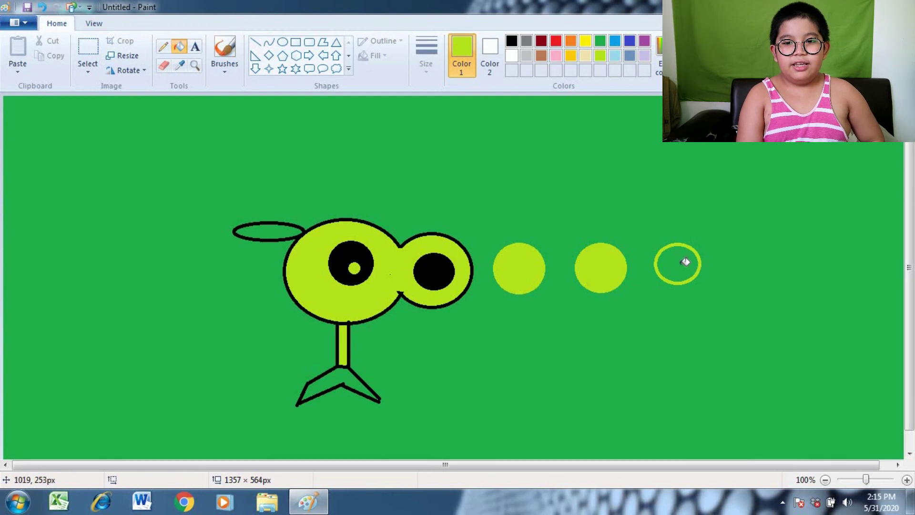
click(687, 261)
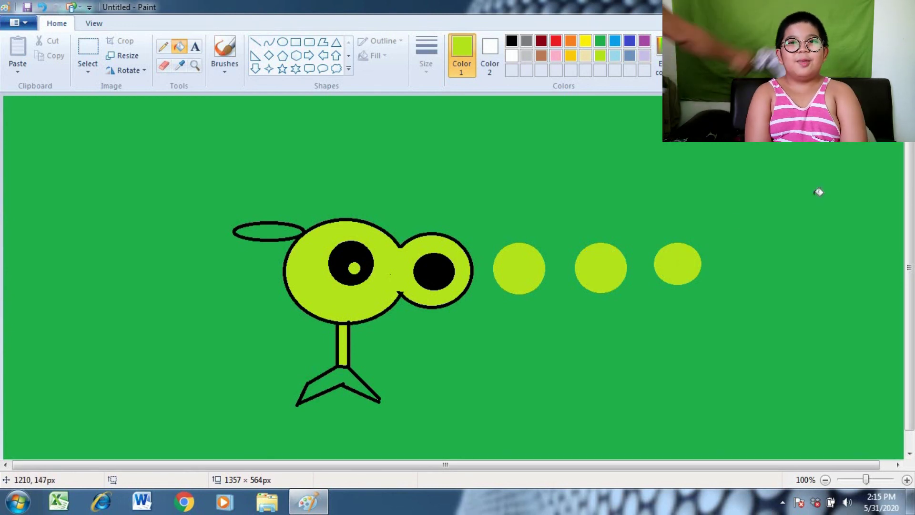